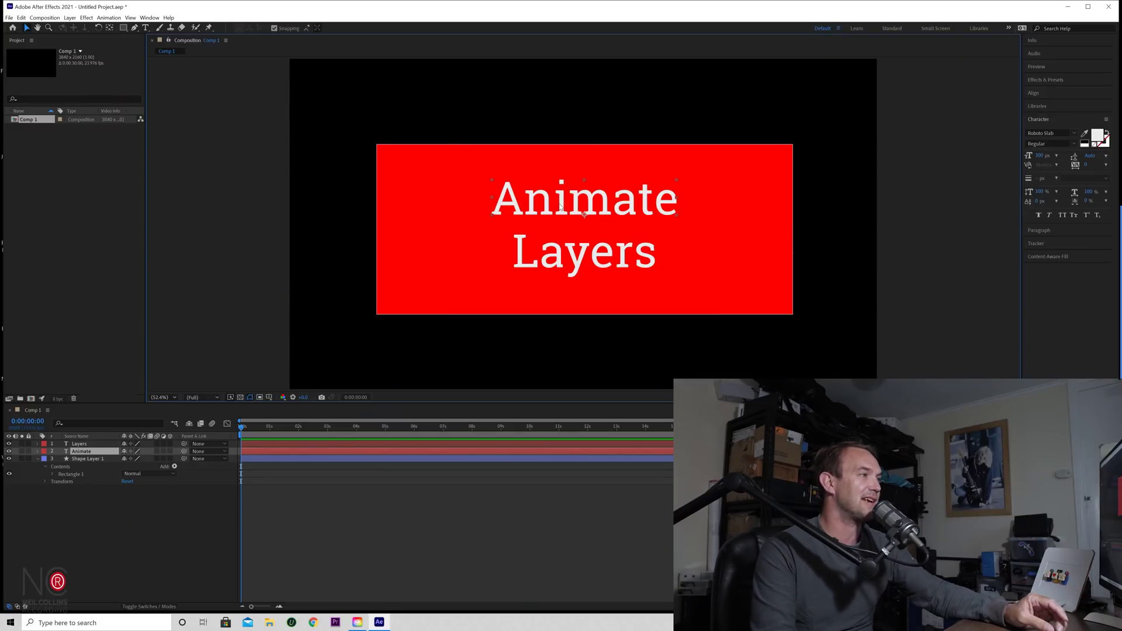
Select the Layers and shape layers, then expand the Layers text layer to show its Text and Transform groups
left_click(586, 261)
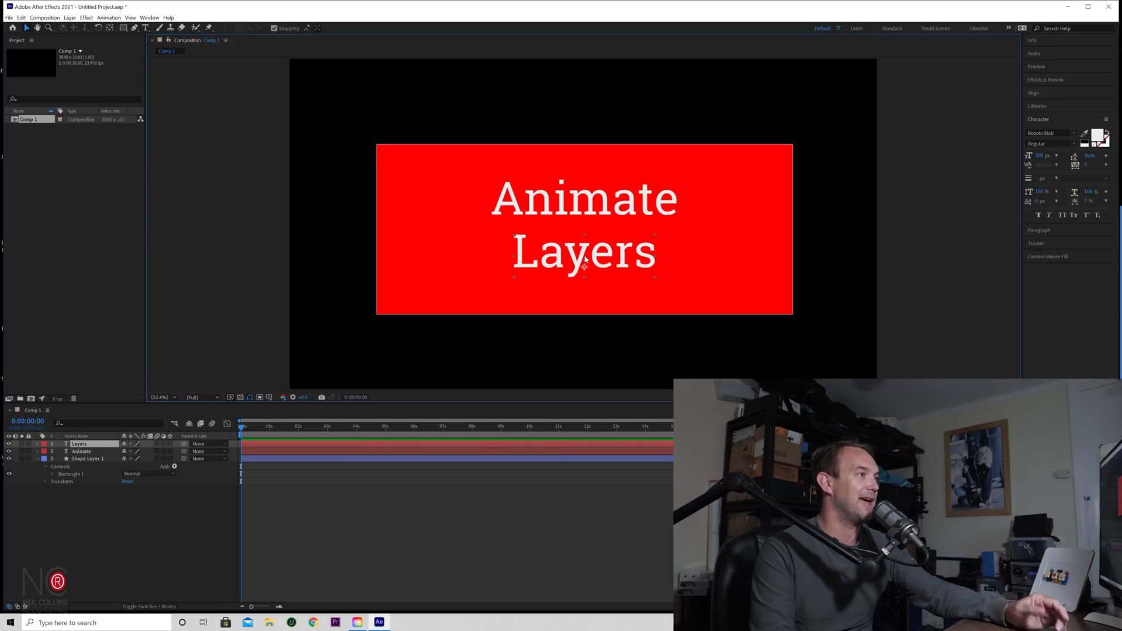
left_click(716, 197)
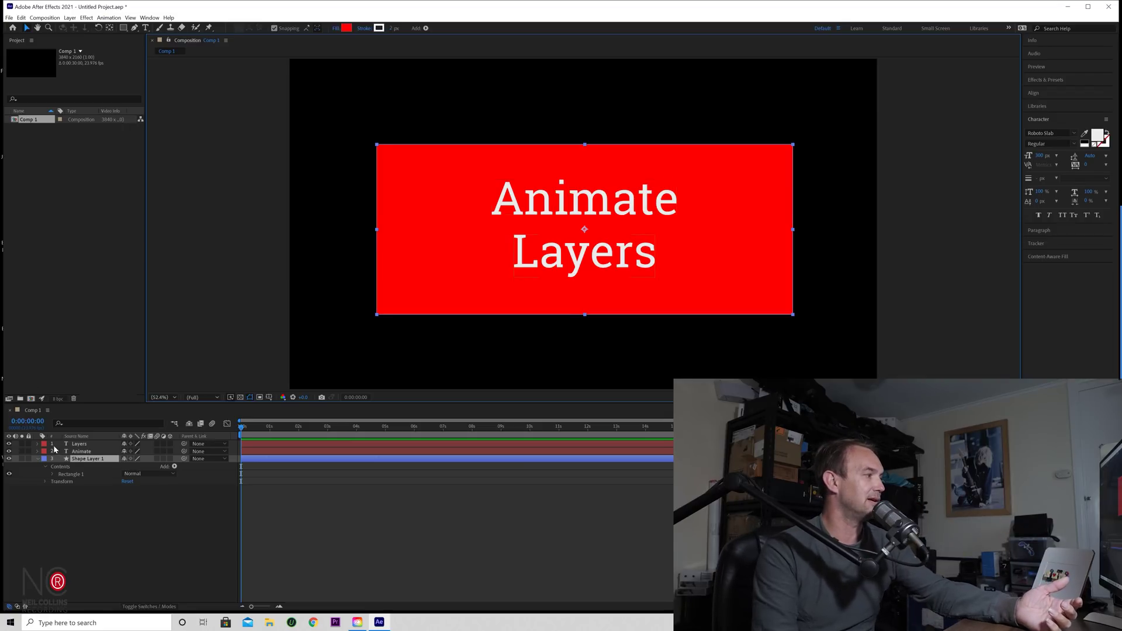
left_click(37, 444)
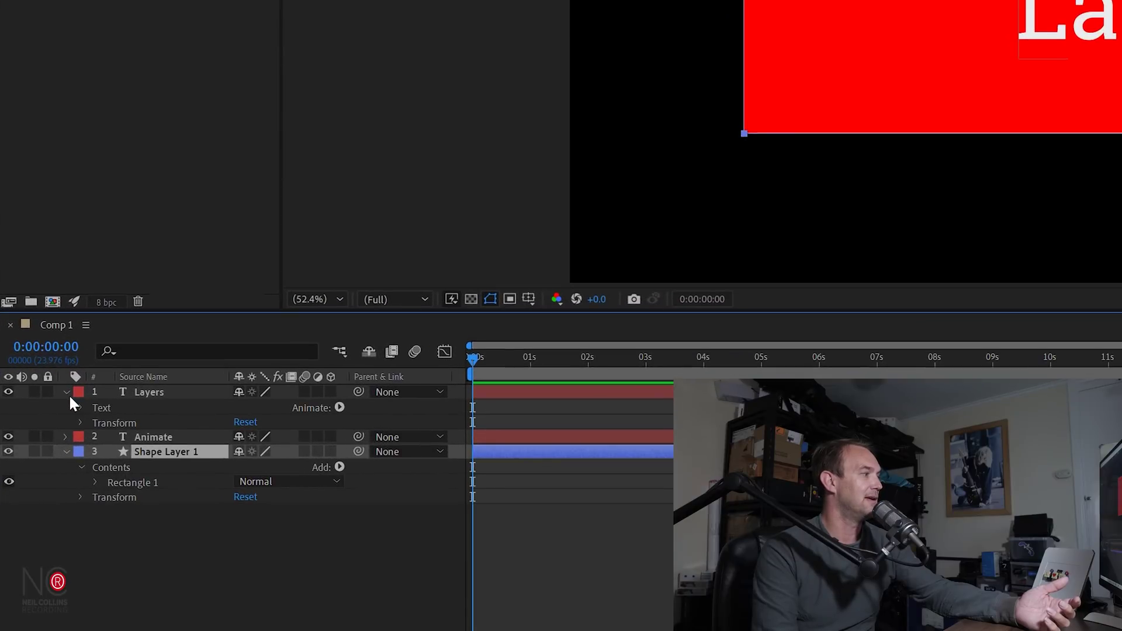
Show the Layers layer's Transform properties (Anchor Point to Opacity), then collapse them and reselect Layers
left_click(66, 392)
left_click(66, 392)
left_click(79, 423)
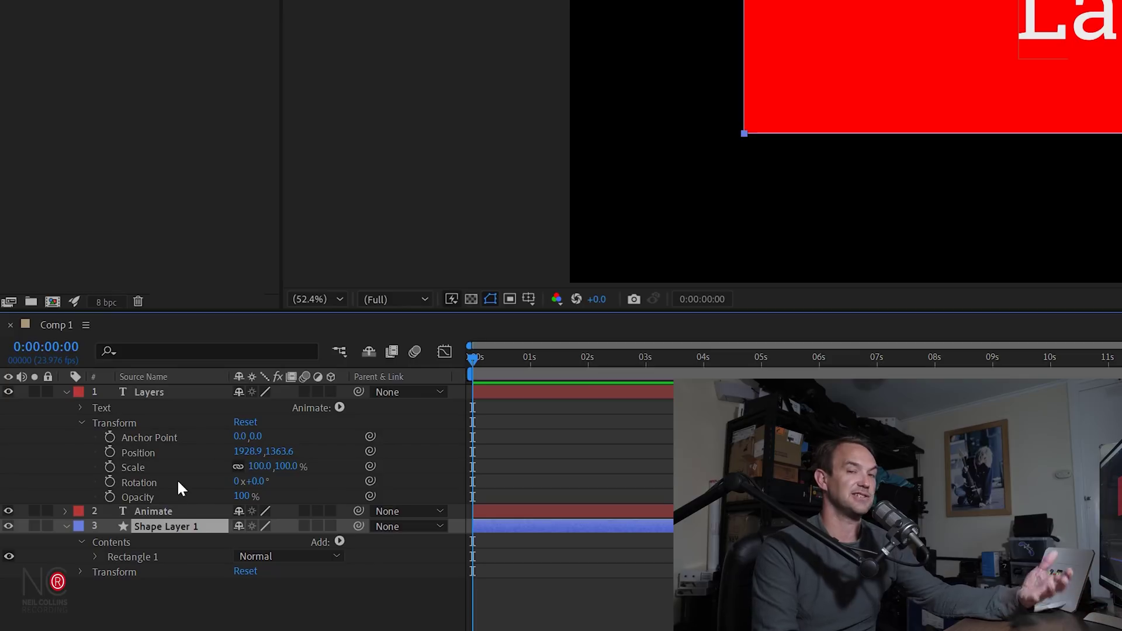
left_click(82, 423)
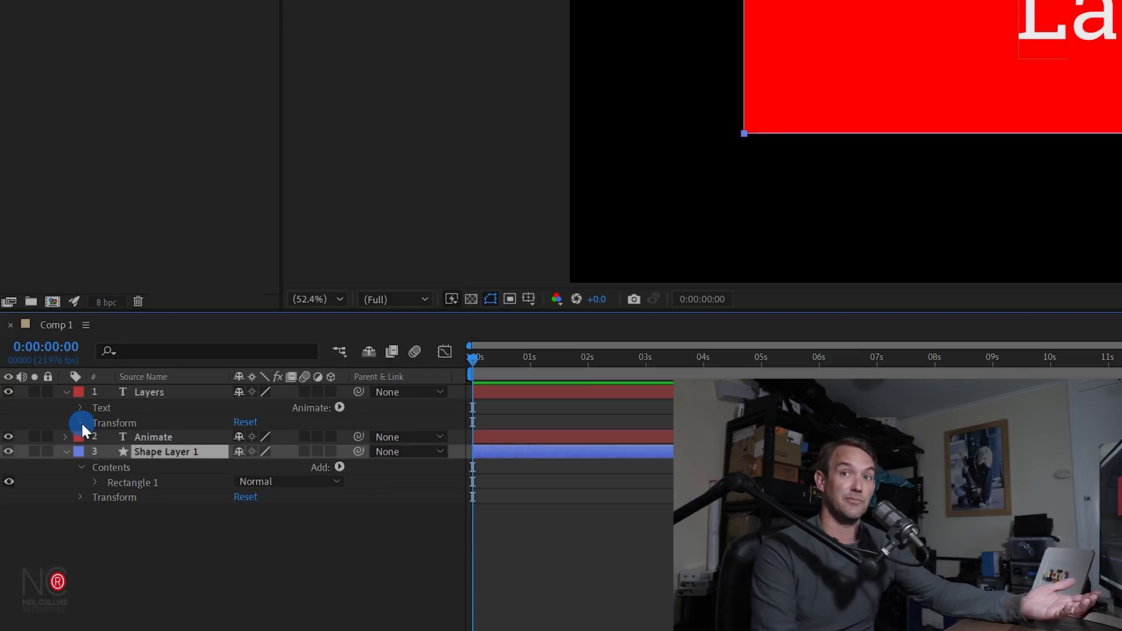
left_click(66, 391)
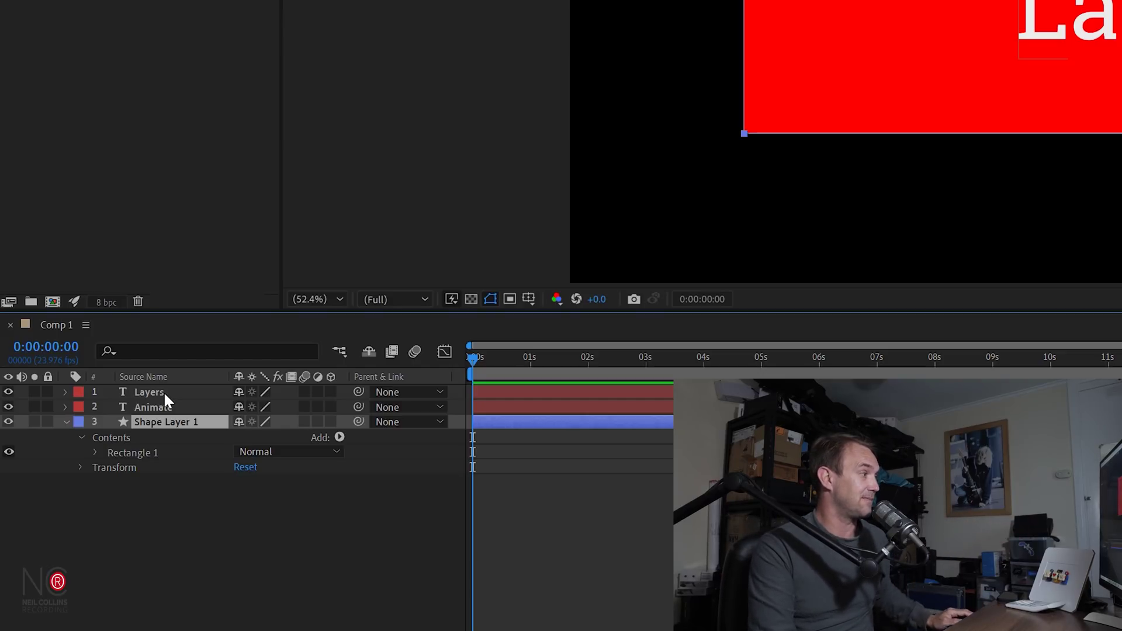
left_click(164, 391)
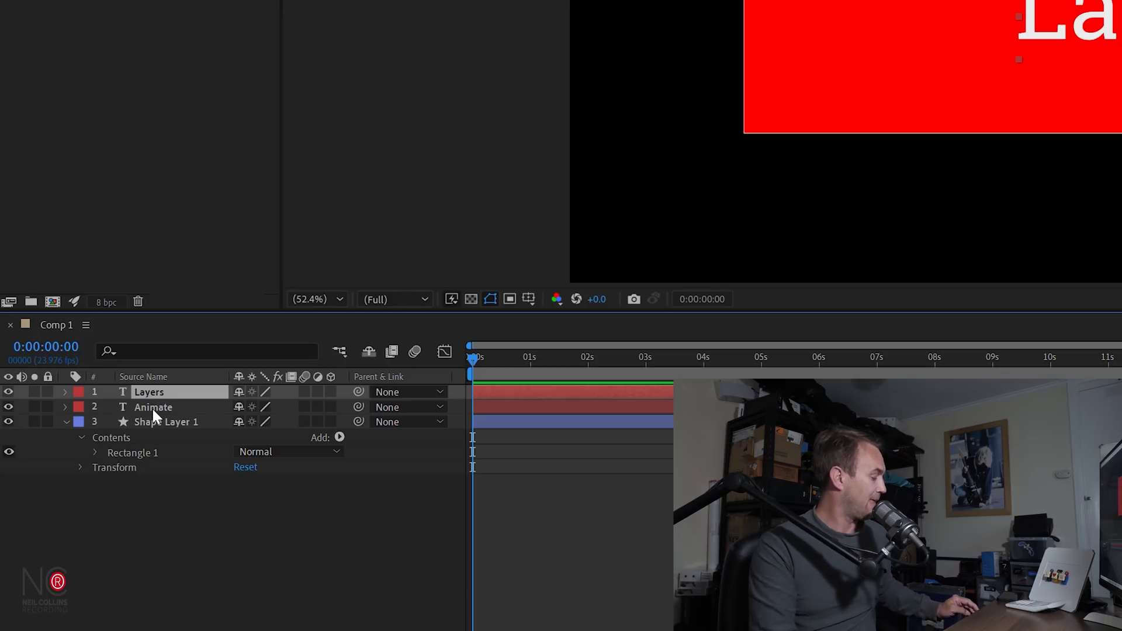
left_click(151, 407, "shift")
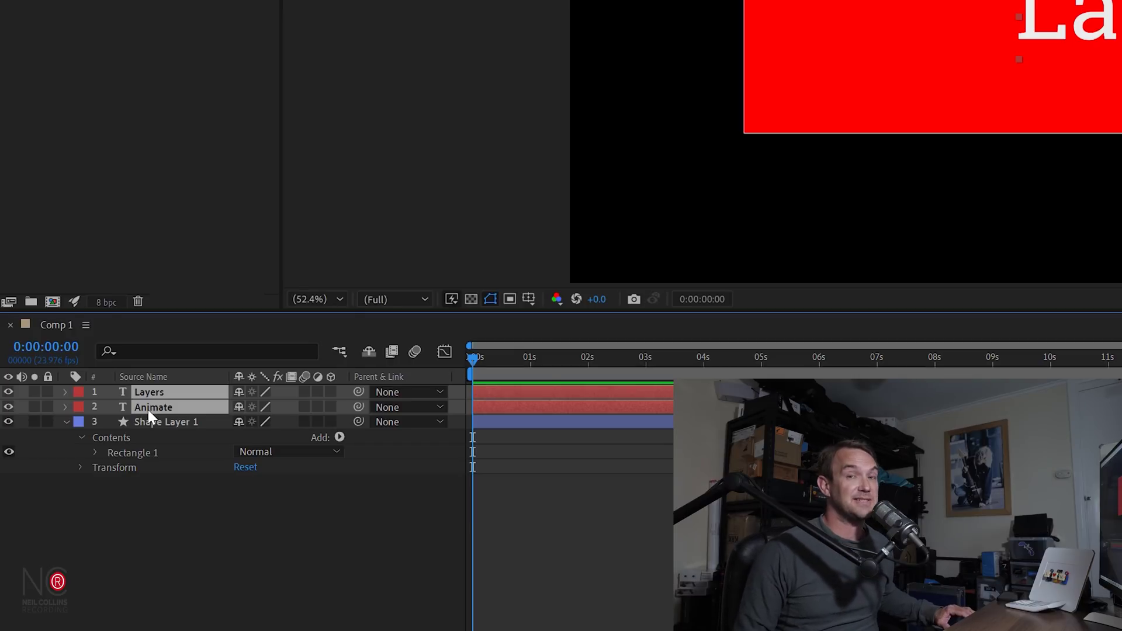
key("s")
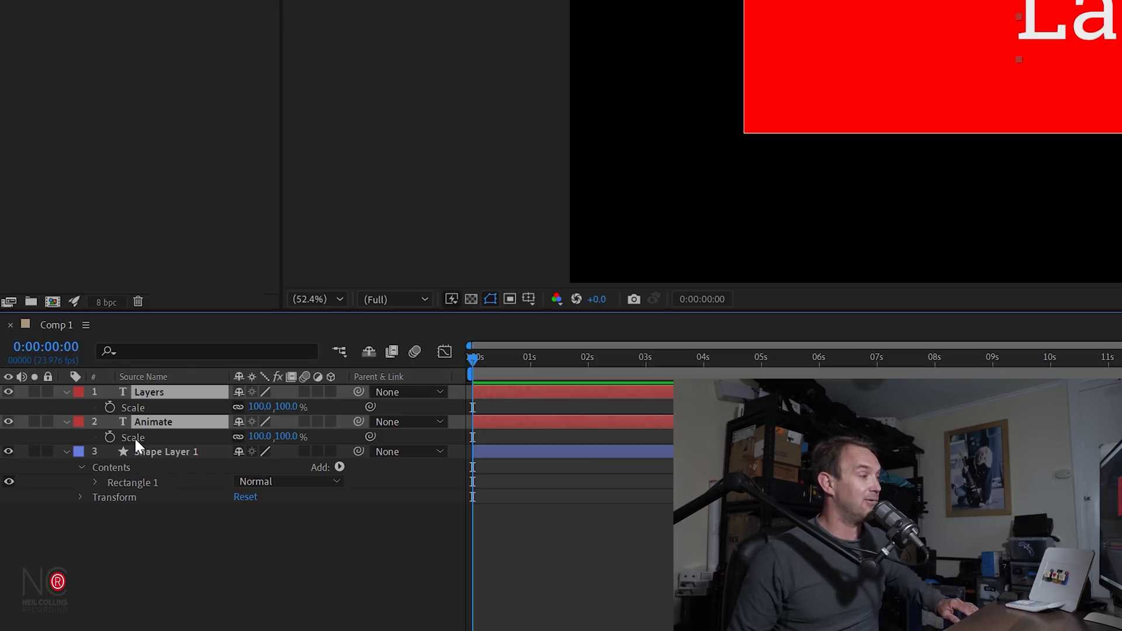
key("s")
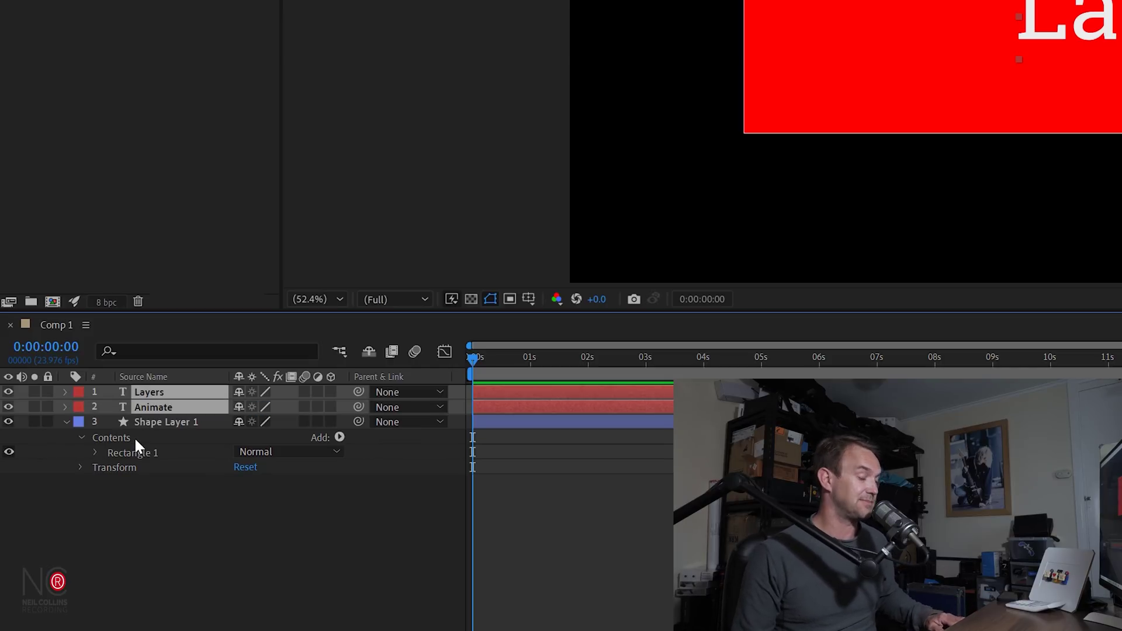
key("p")
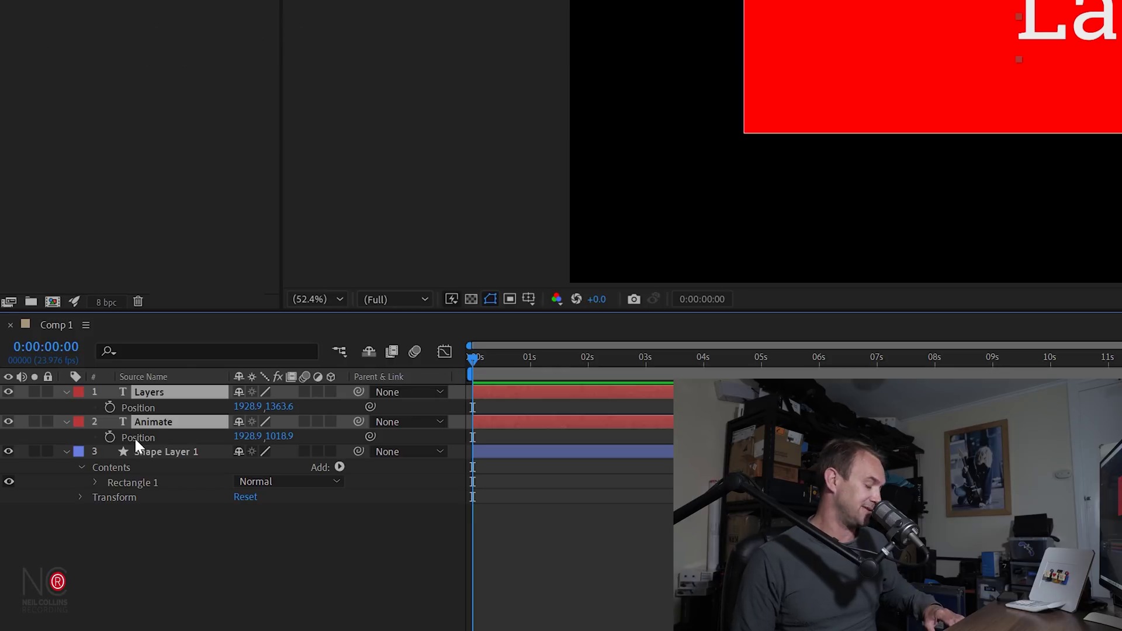
key("p")
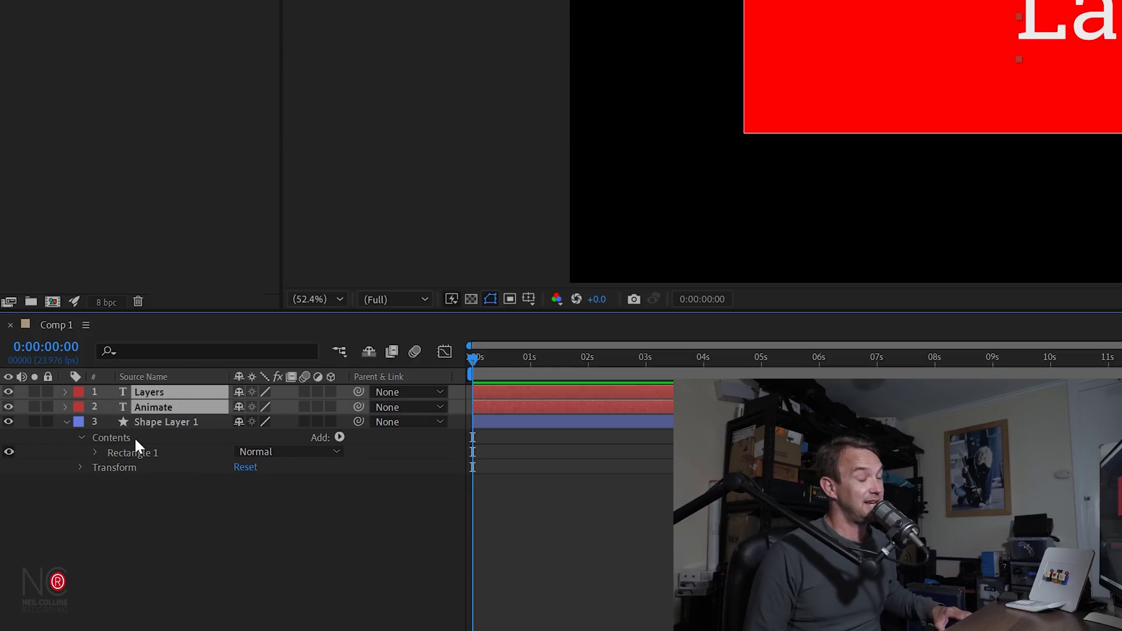
key("t")
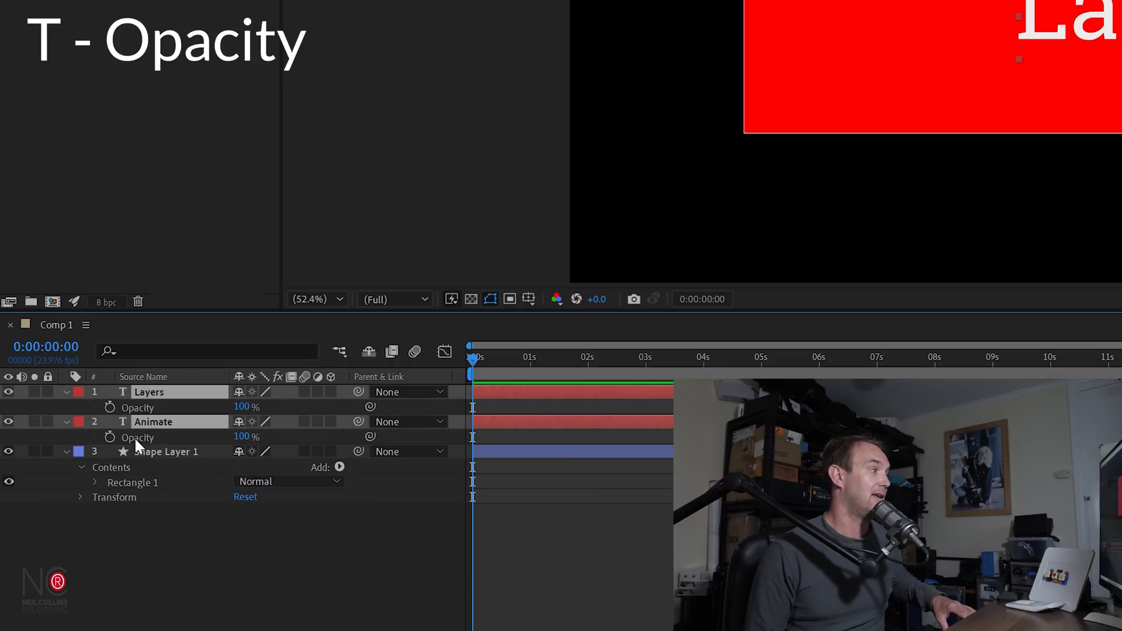
key("t")
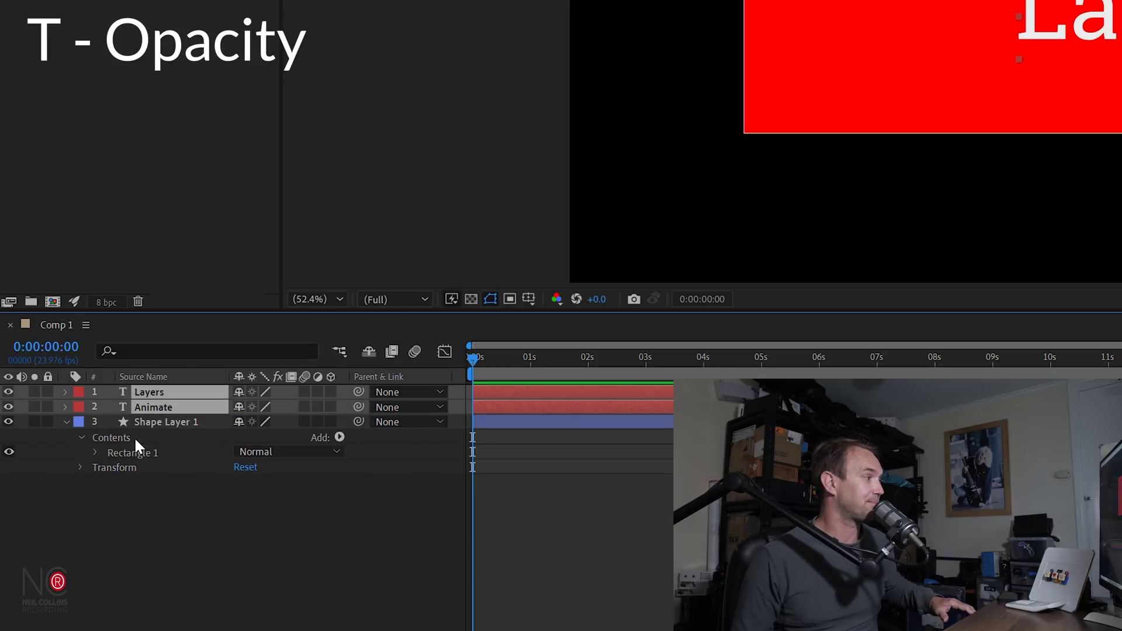
key("r")
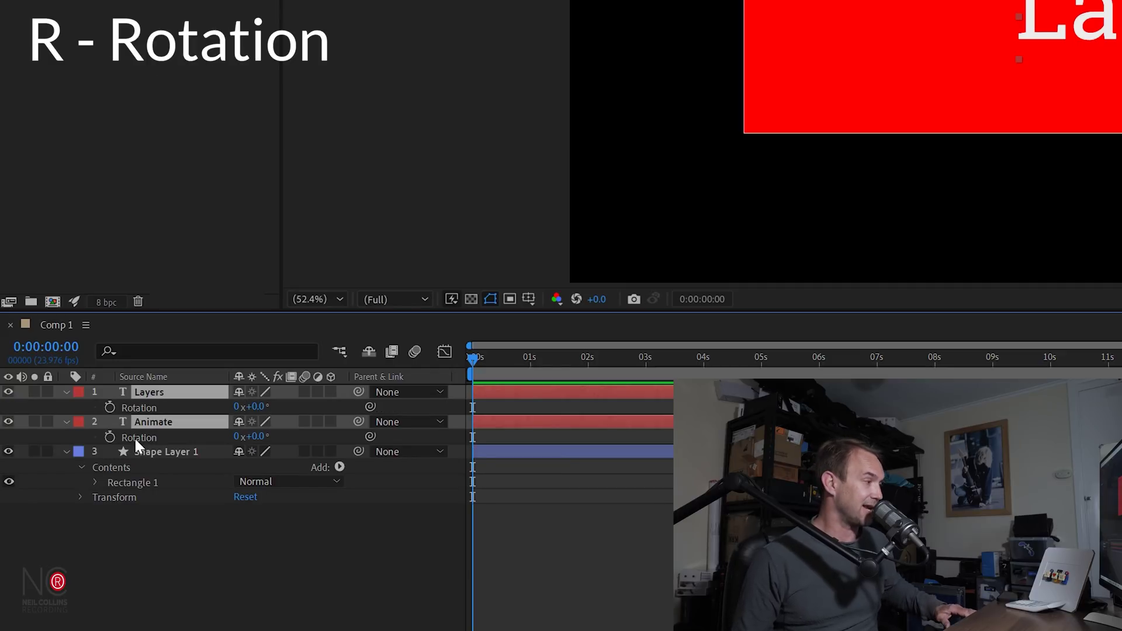
key("r")
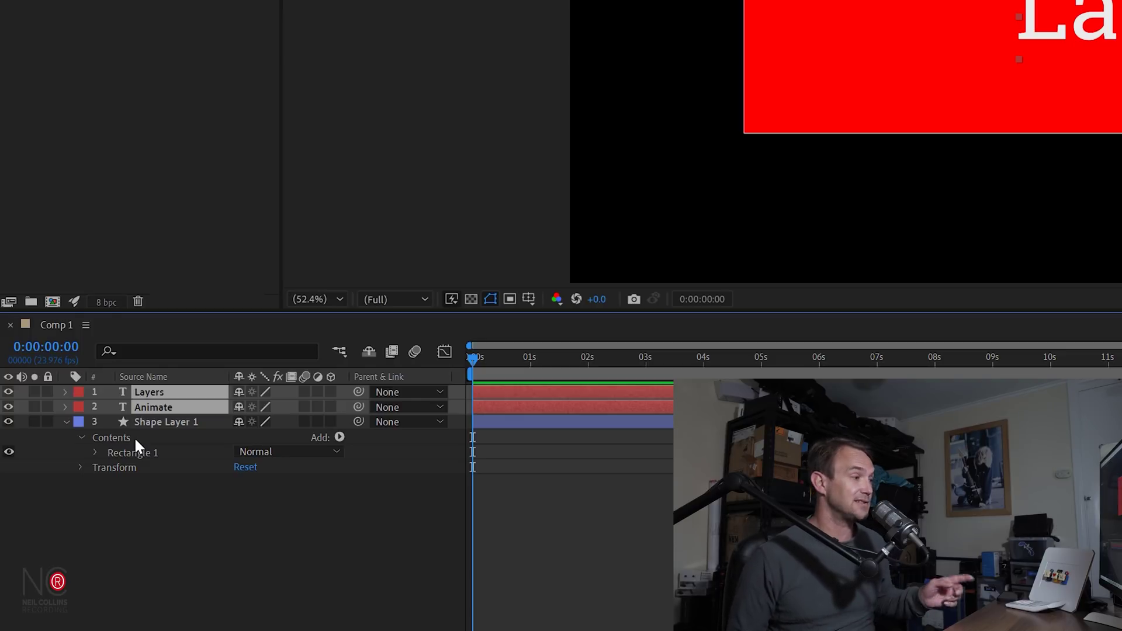
key("s")
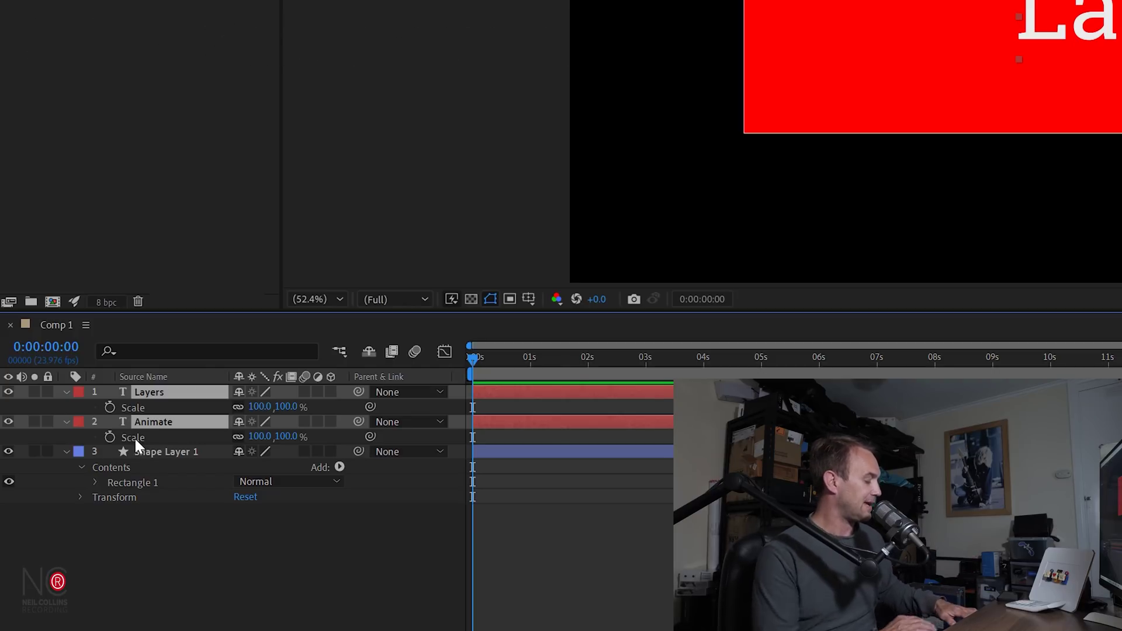
Add Opacity at 100% beneath Scale for both the Layers and Animate text layers
key("shift+t")
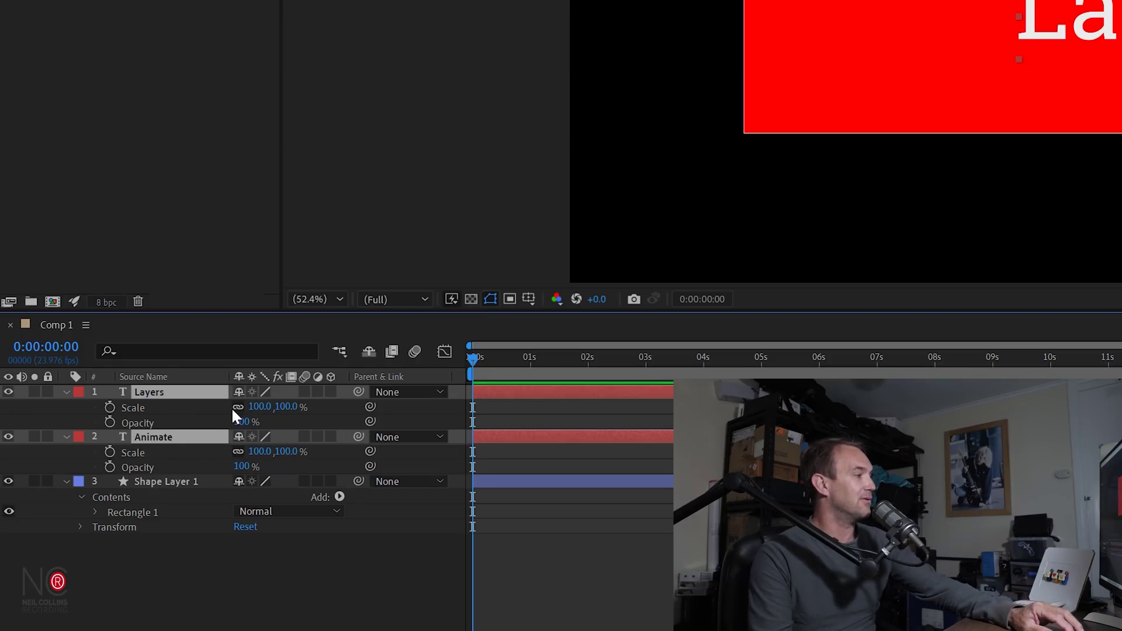
Set the current time to 0:00:02:00 by entering 2:0 in the time display
left_click(468, 356)
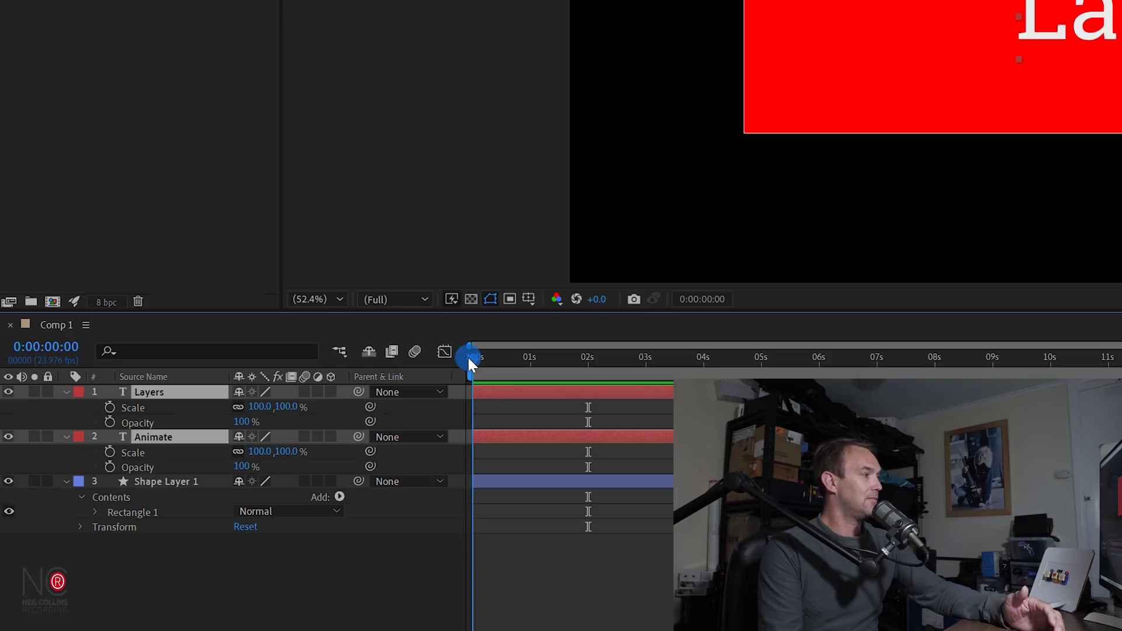
left_click_drag(467, 356, 585, 355)
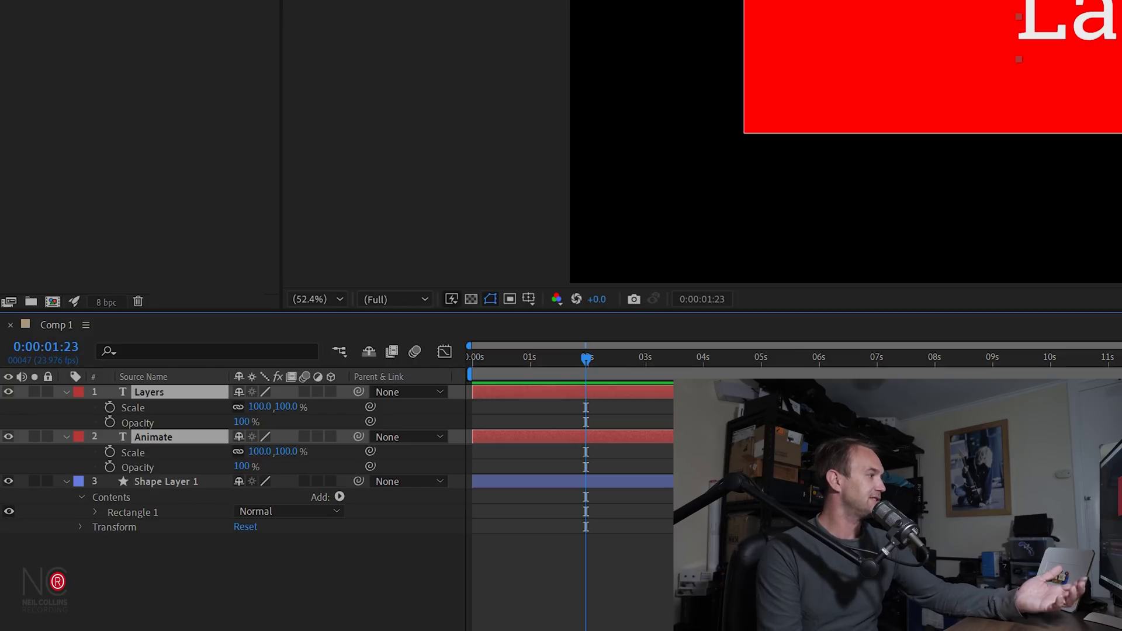
mouse_move(587, 356)
left_mouse_down()
mouse_move(616, 356)
mouse_move(539, 343)
mouse_move(598, 355)
left_mouse_up()
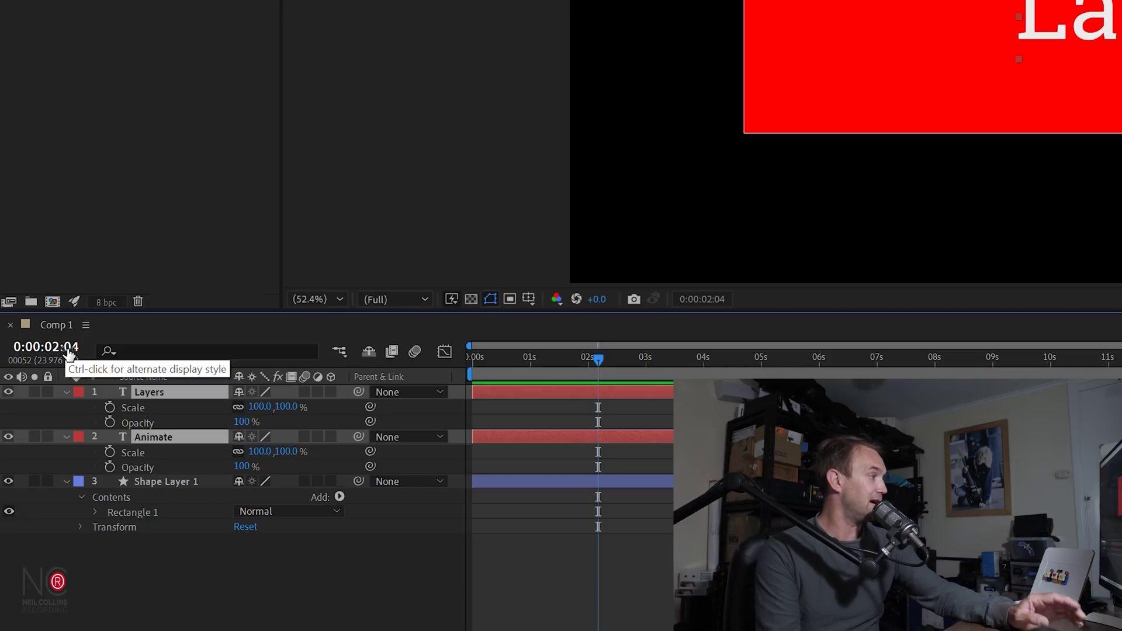
left_click_drag(62, 349, 3, 362)
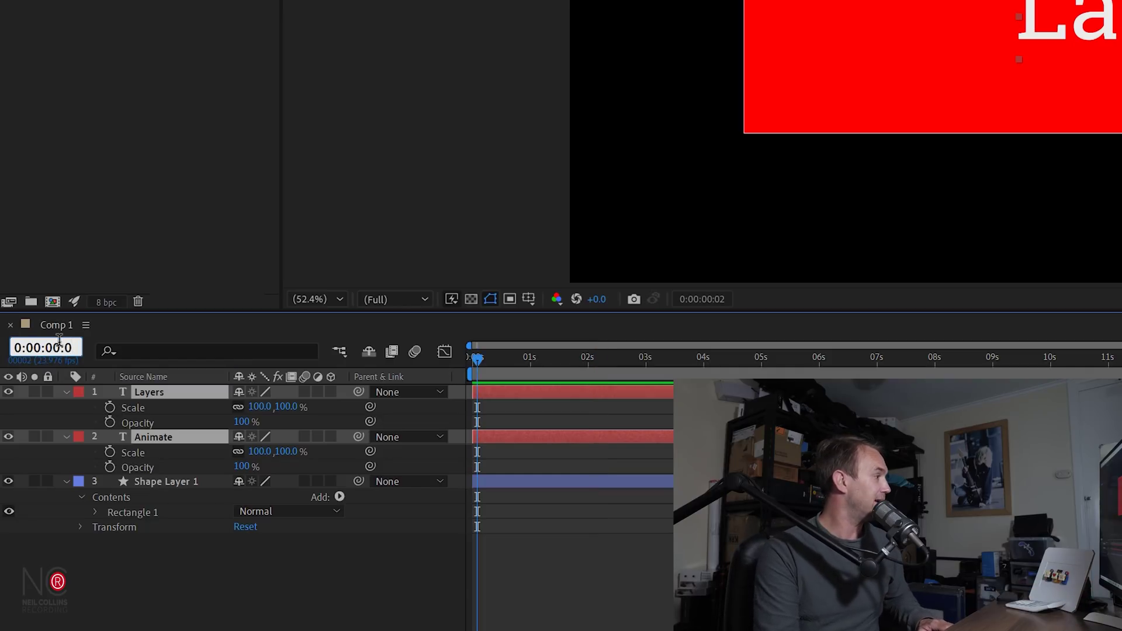
type("2:")
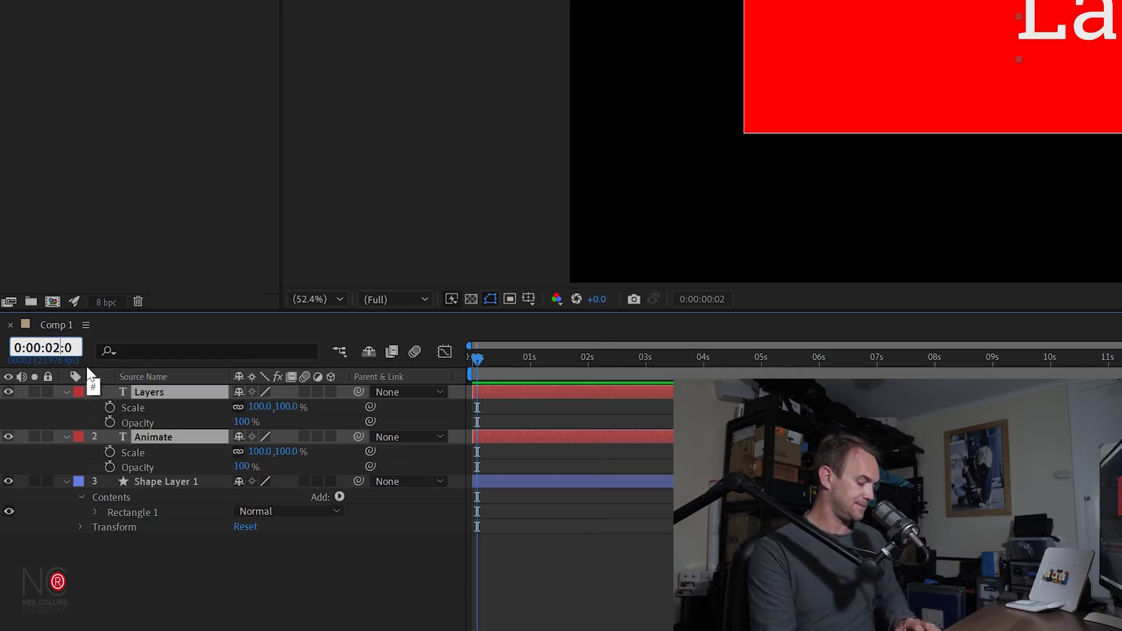
type("0")
key("Return")
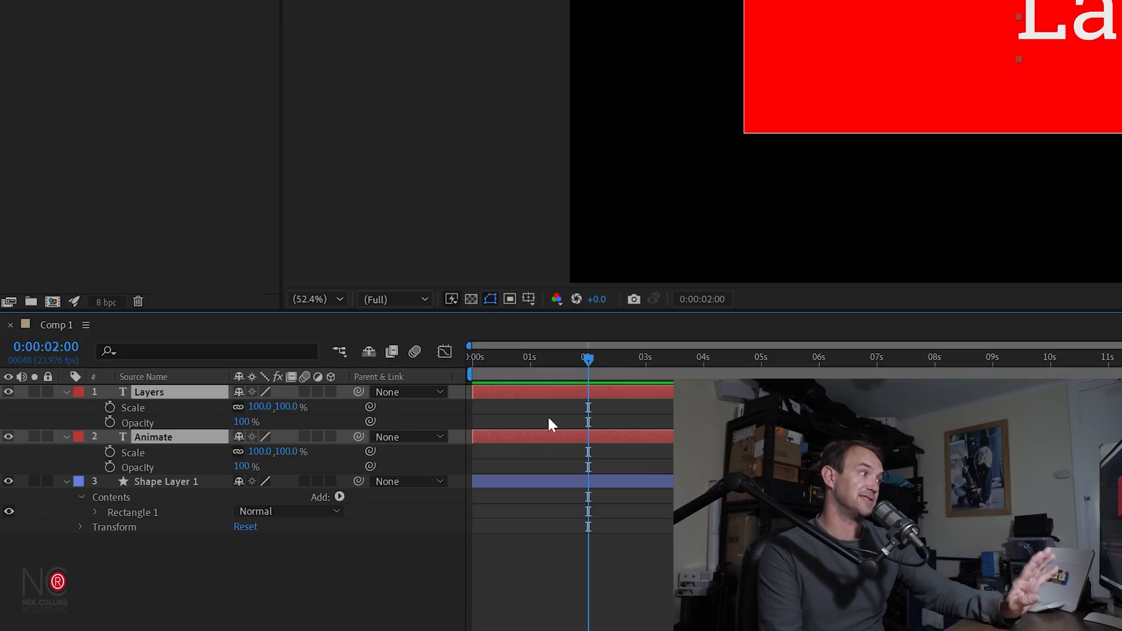
Keyframe Scale on both text layers: 100% at 2 seconds, 0% at 0 seconds
left_click(110, 408)
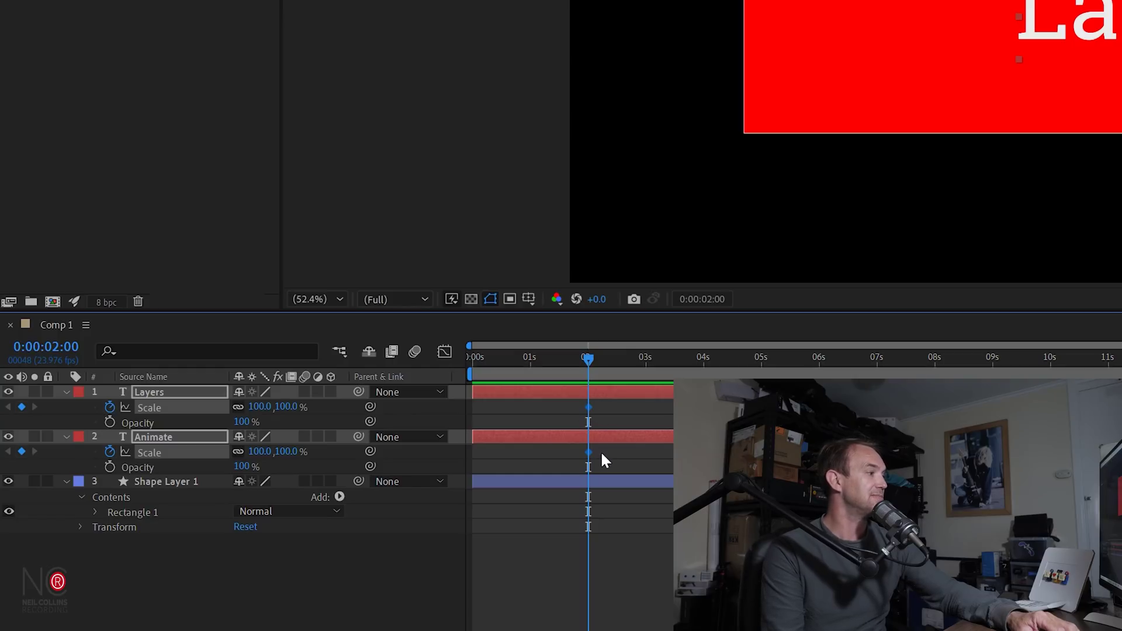
mouse_move(590, 452)
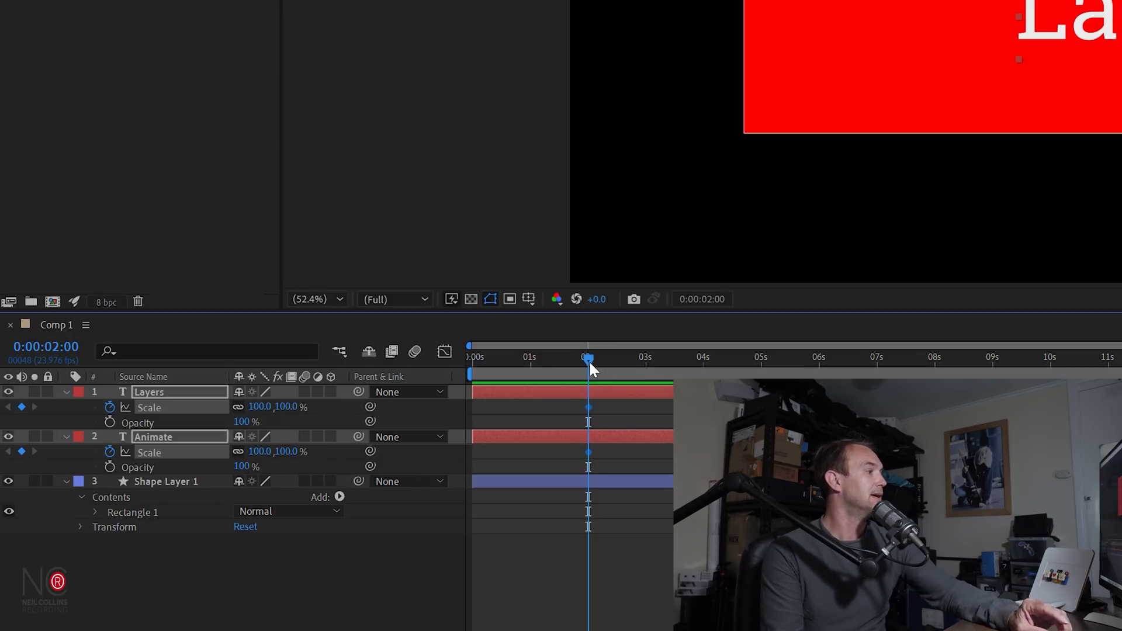
left_click_drag(589, 363, 451, 350)
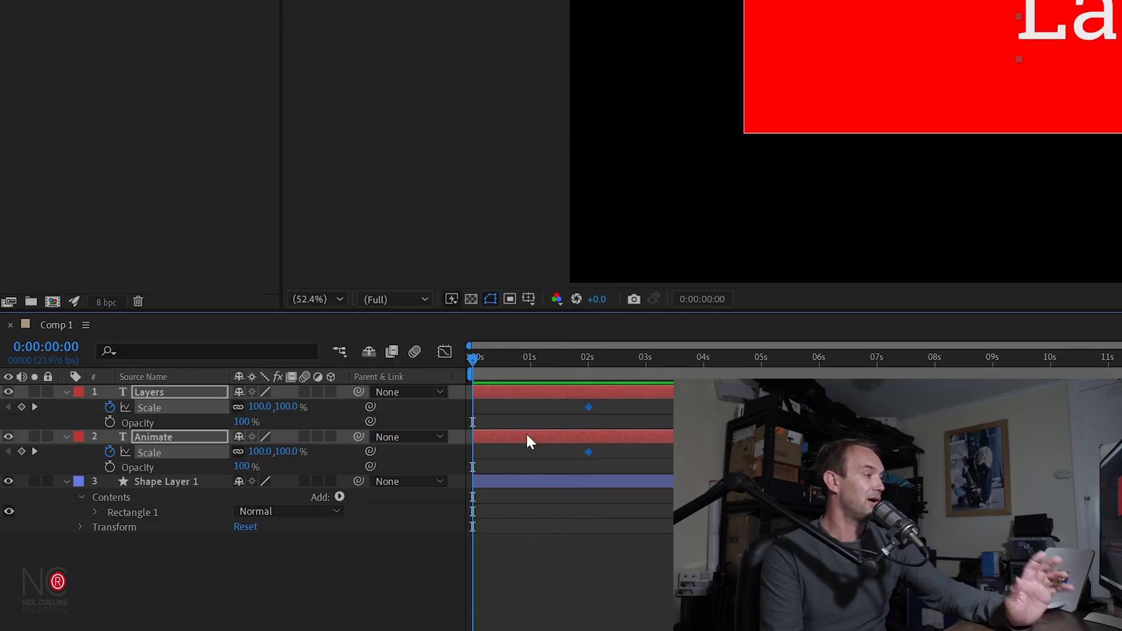
left_click(286, 409)
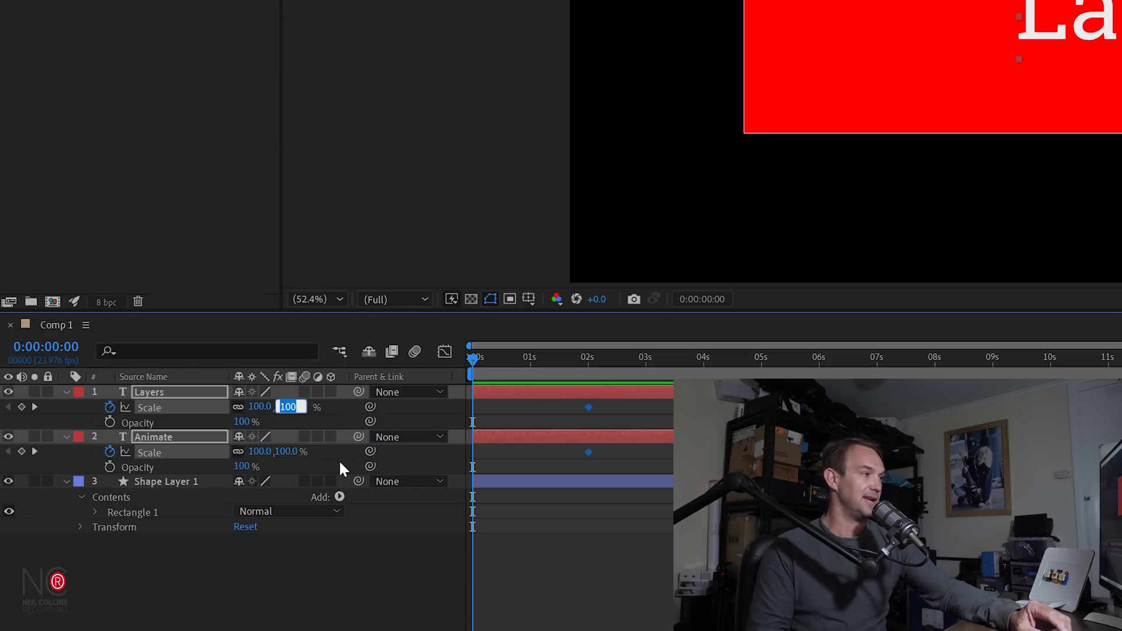
type("0")
key("Return")
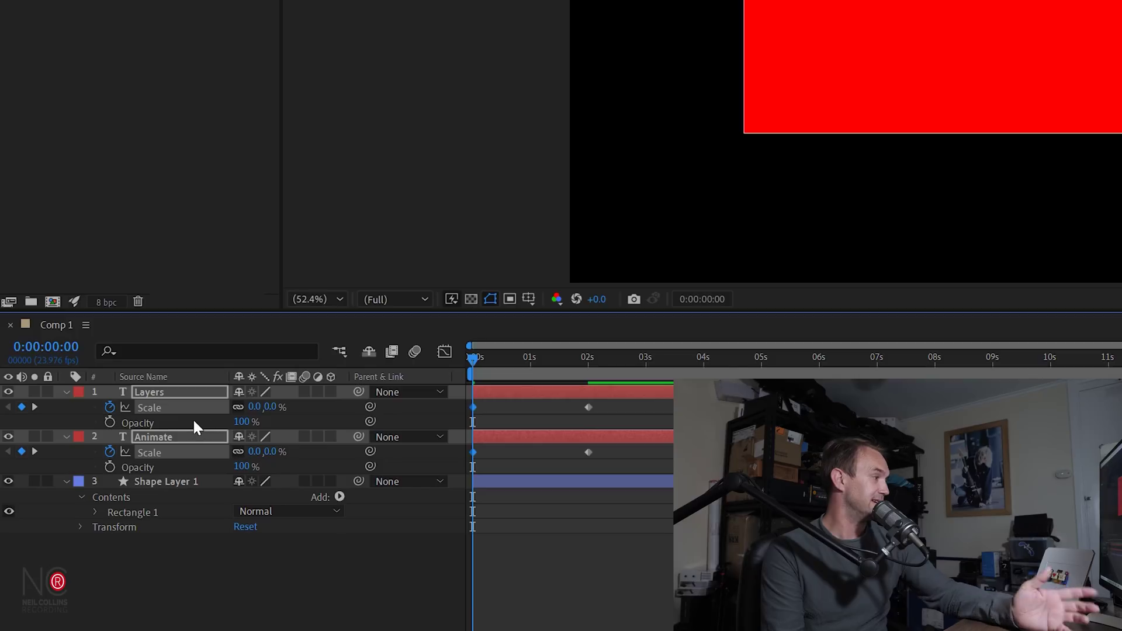
Keyframe Opacity on both text layers from 0% at 0s to 100% at 2s, then preview
left_click_drag(474, 357, 584, 349)
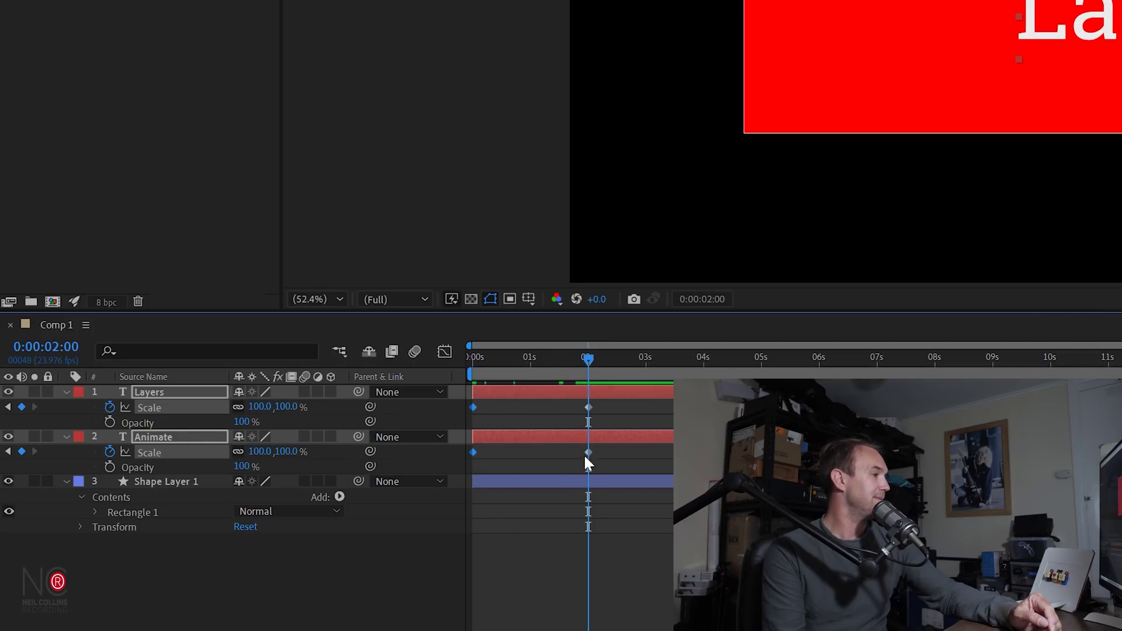
left_click(110, 423)
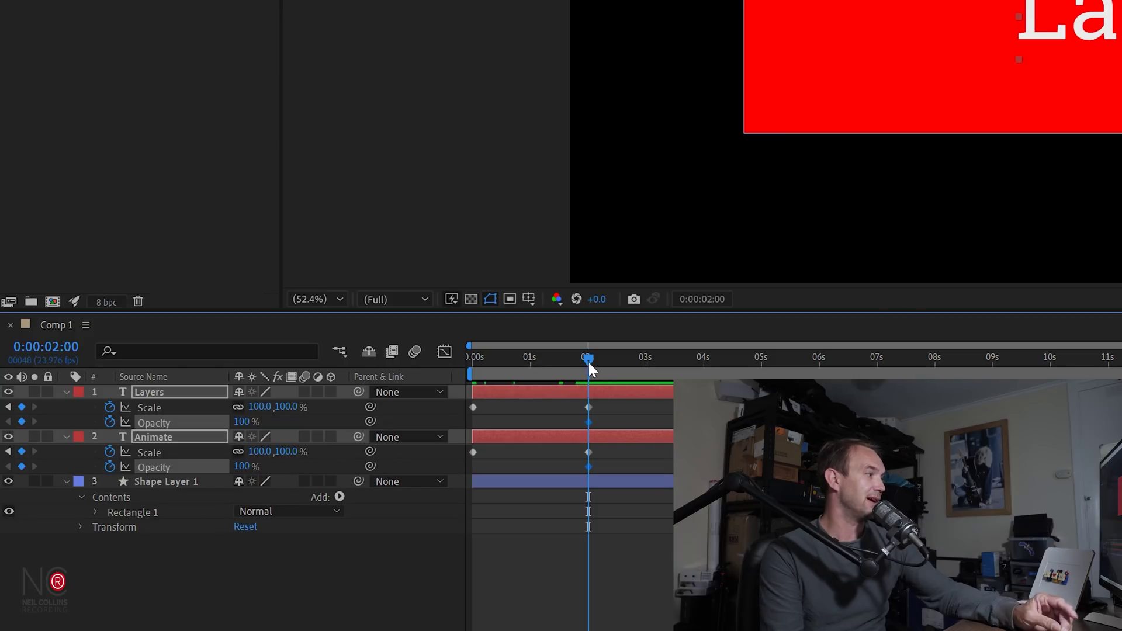
left_click_drag(587, 360, 364, 369)
left_click(241, 468)
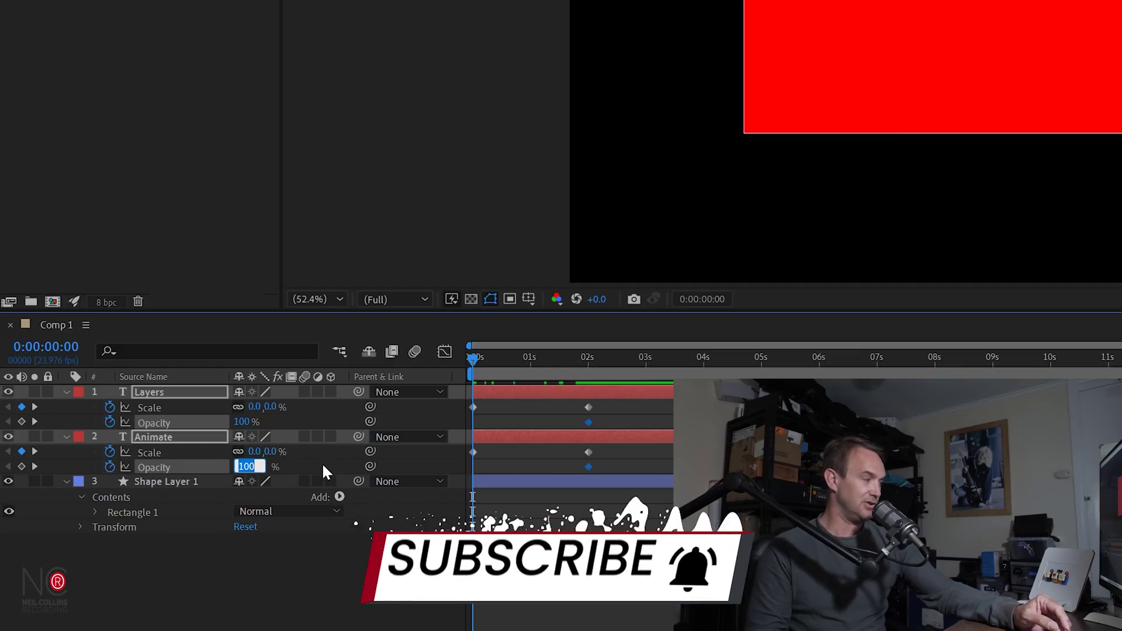
type("0")
key("Return")
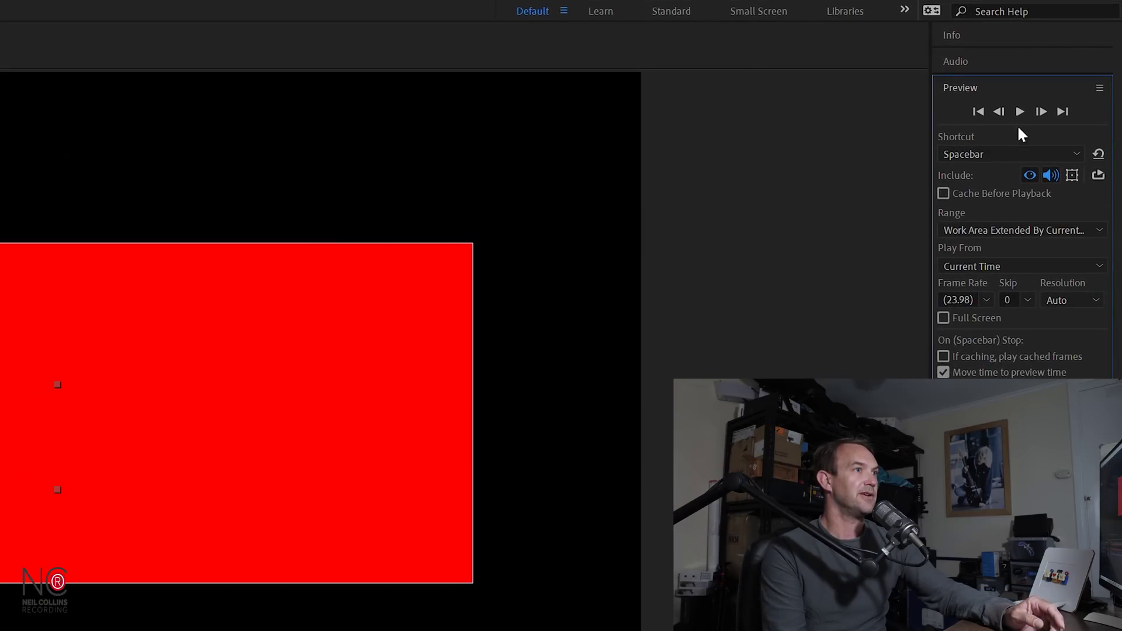
left_click(1020, 111)
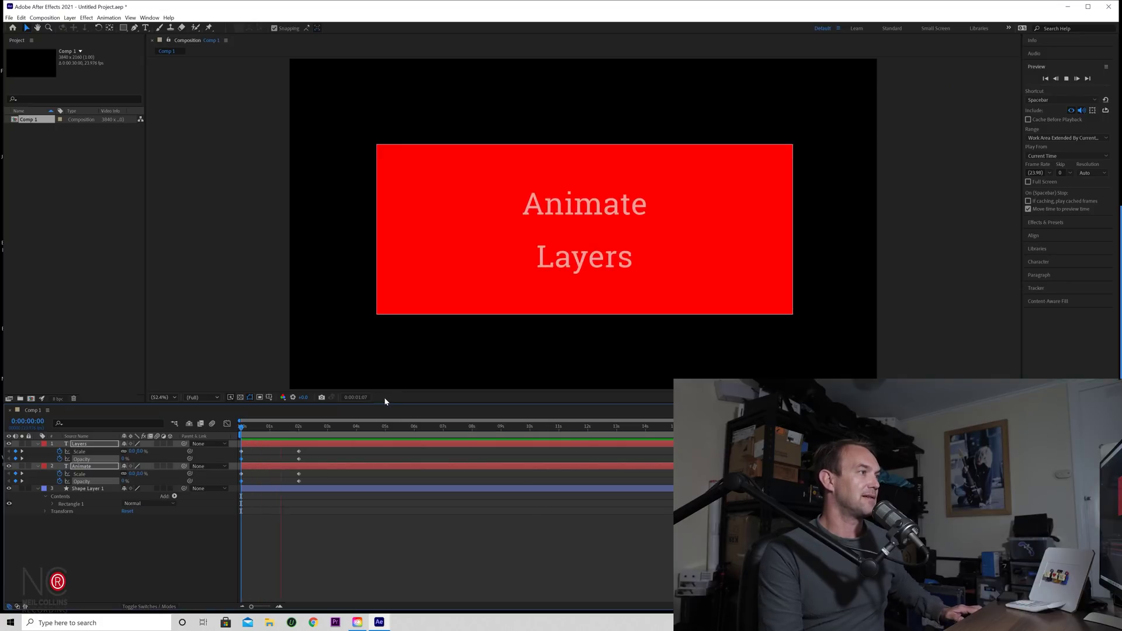
Stop the preview and pull the work area end back to about 7 seconds
key("space")
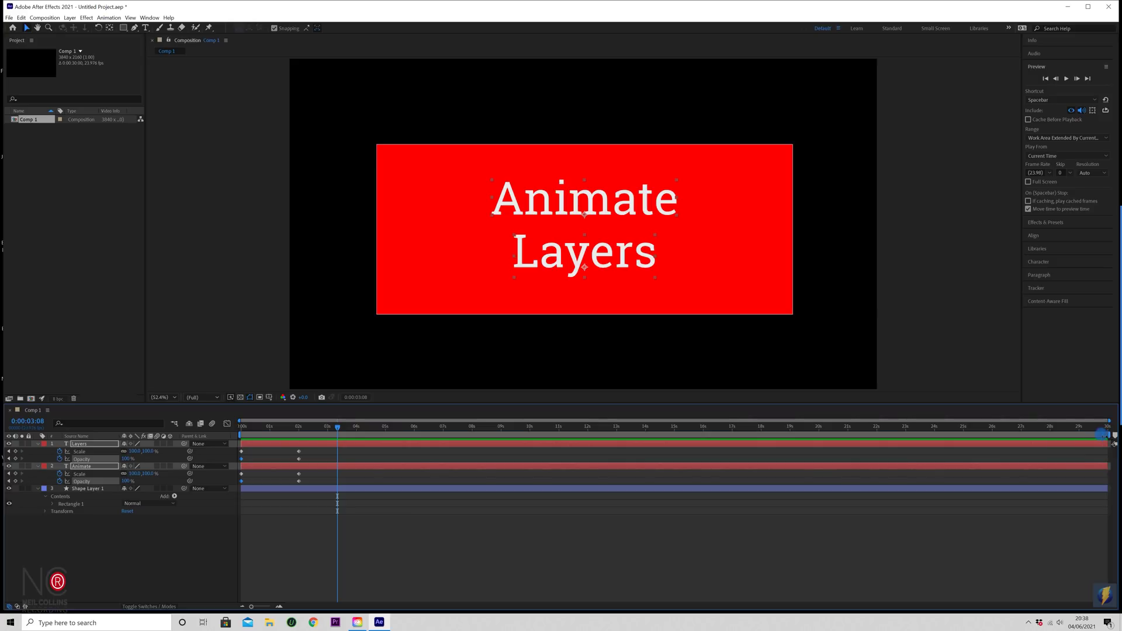
mouse_move(1103, 434)
left_mouse_down()
mouse_move(414, 434)
mouse_move(445, 434)
left_mouse_up()
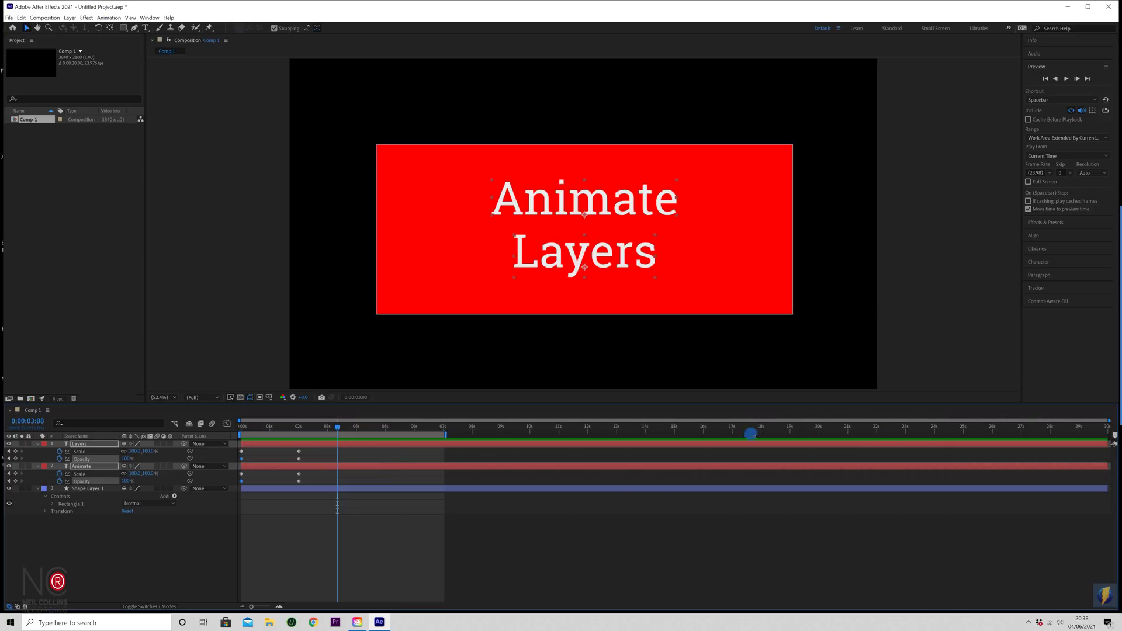
End the work area at 3 seconds with N, then preview the animation in that range
mouse_move(752, 434)
left_mouse_down()
mouse_move(1104, 434)
mouse_move(340, 434)
mouse_move(531, 434)
left_mouse_up()
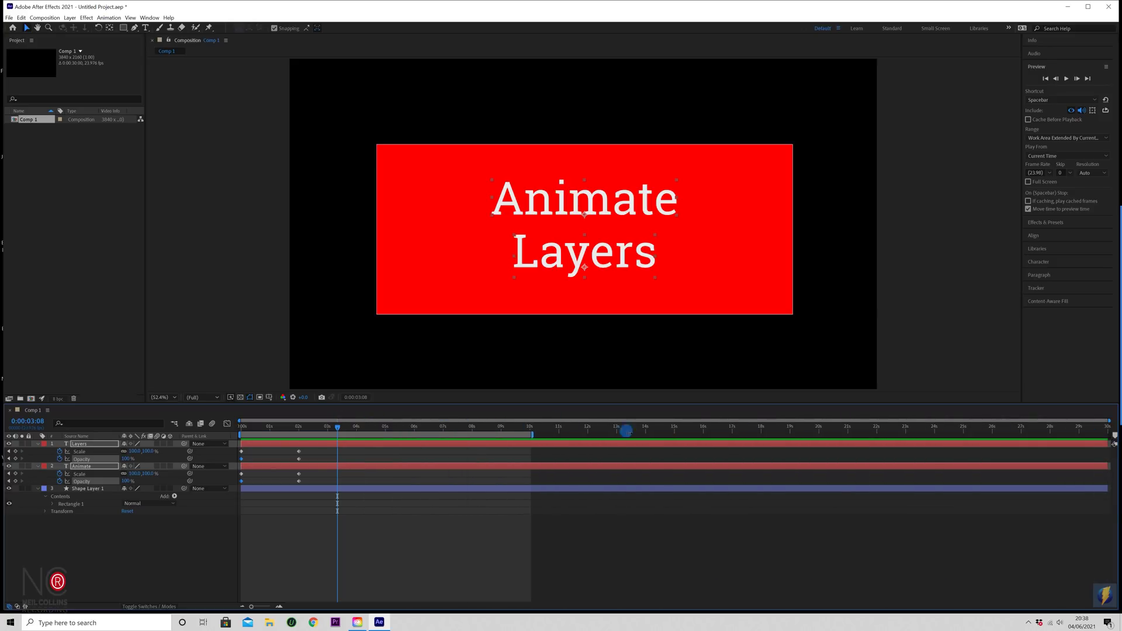
left_click_drag(626, 431, 1111, 436)
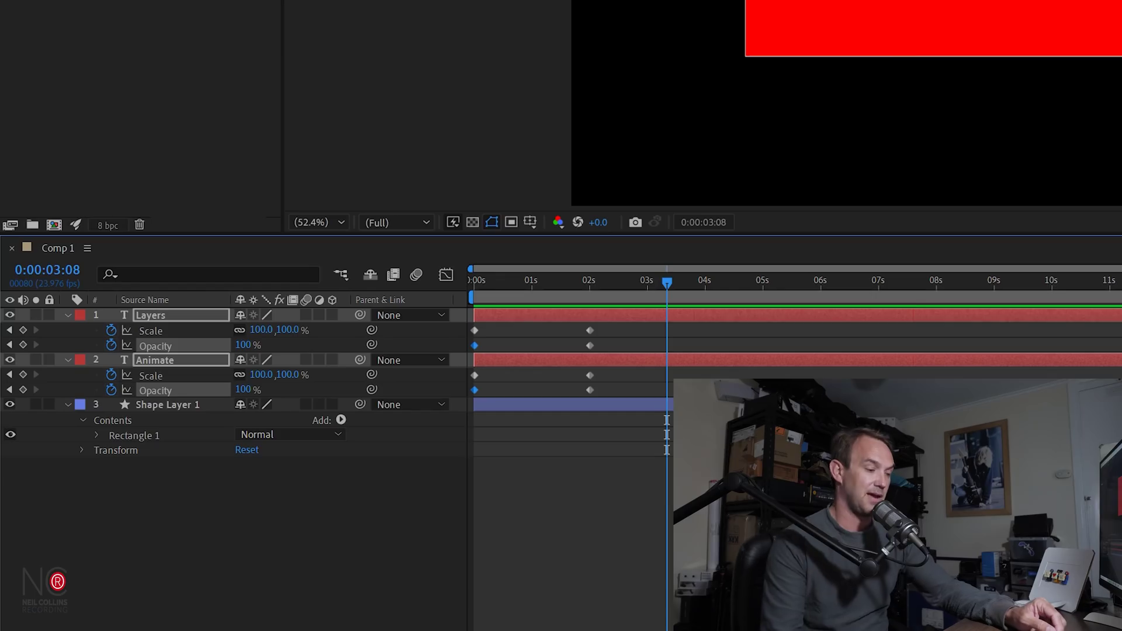
left_click_drag(669, 280, 650, 255)
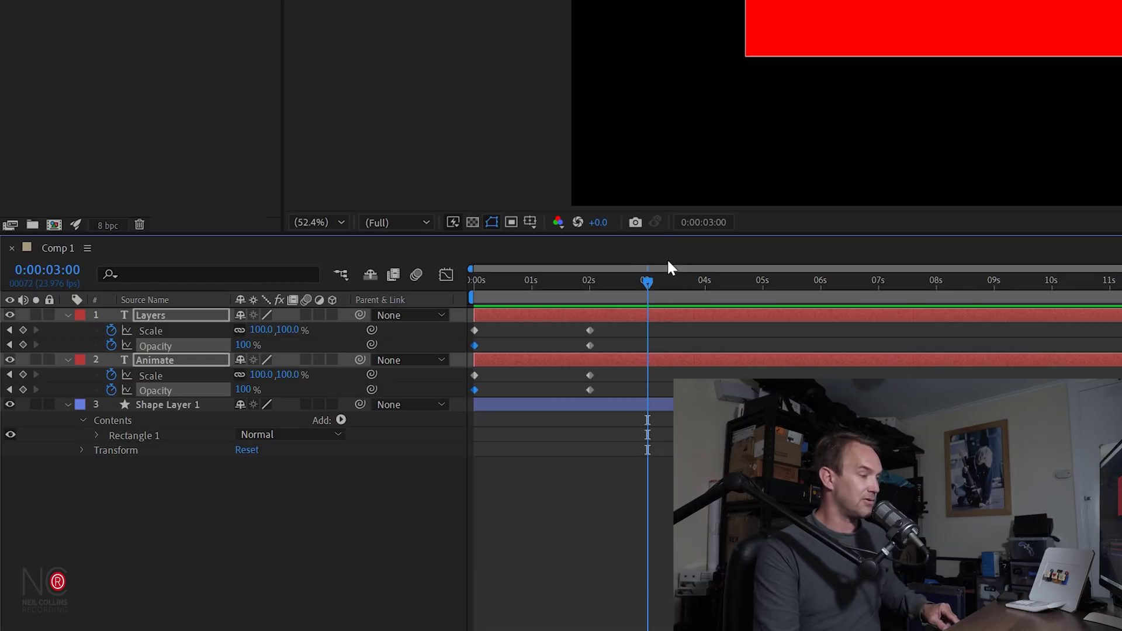
key("n")
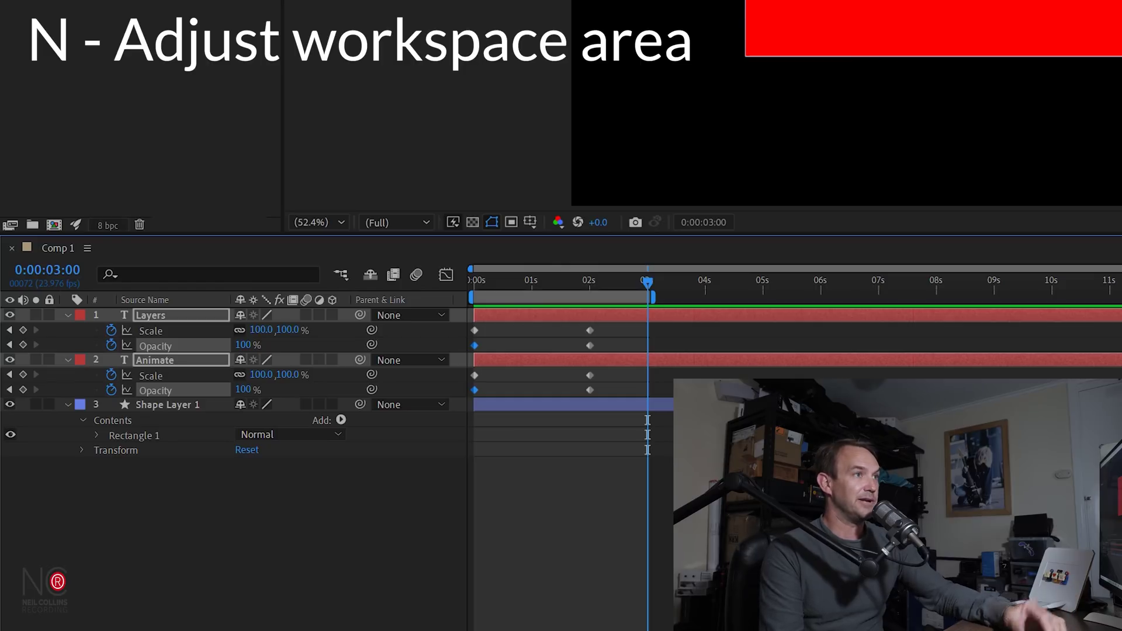
key("space")
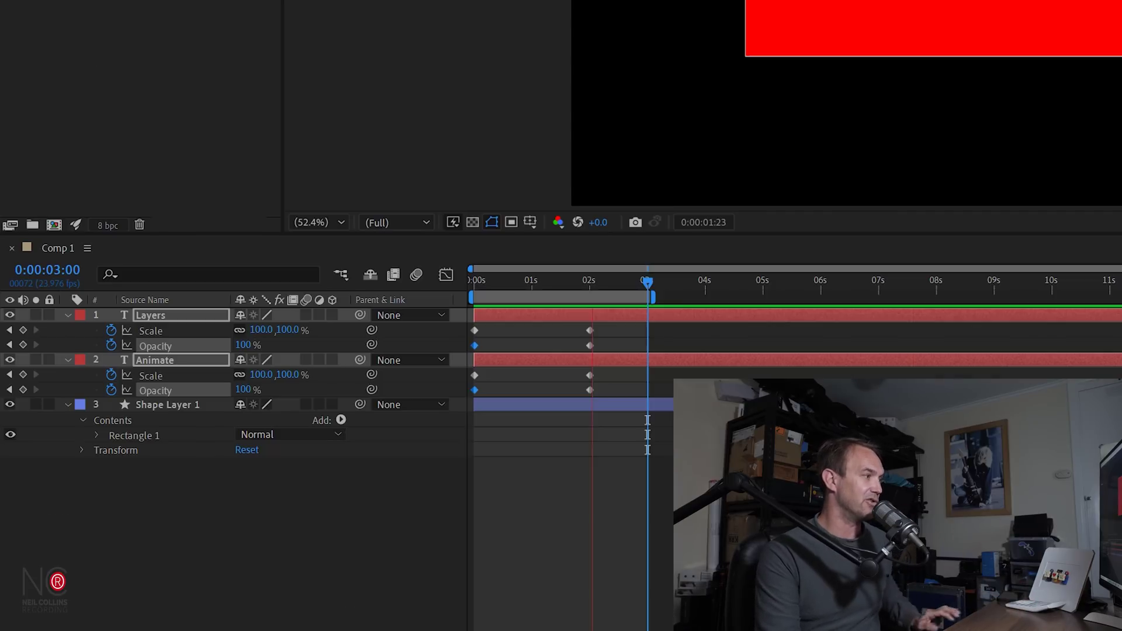
key("space")
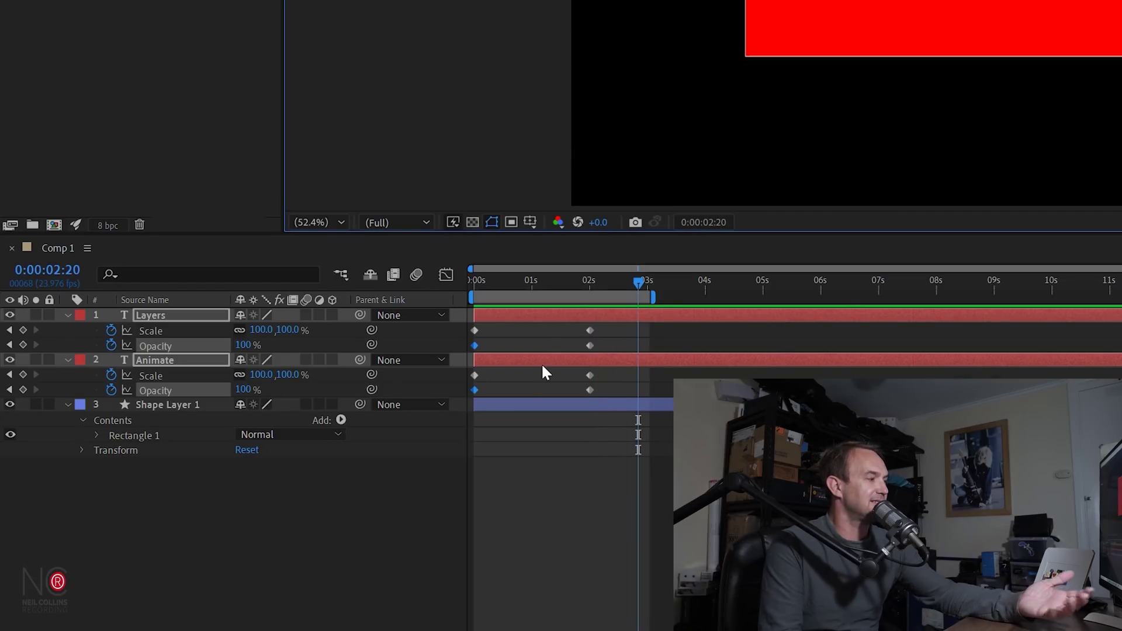
Rename the red rectangle's Shape Layer 1 to 'Background' using the right-click Rename command
left_click(175, 405)
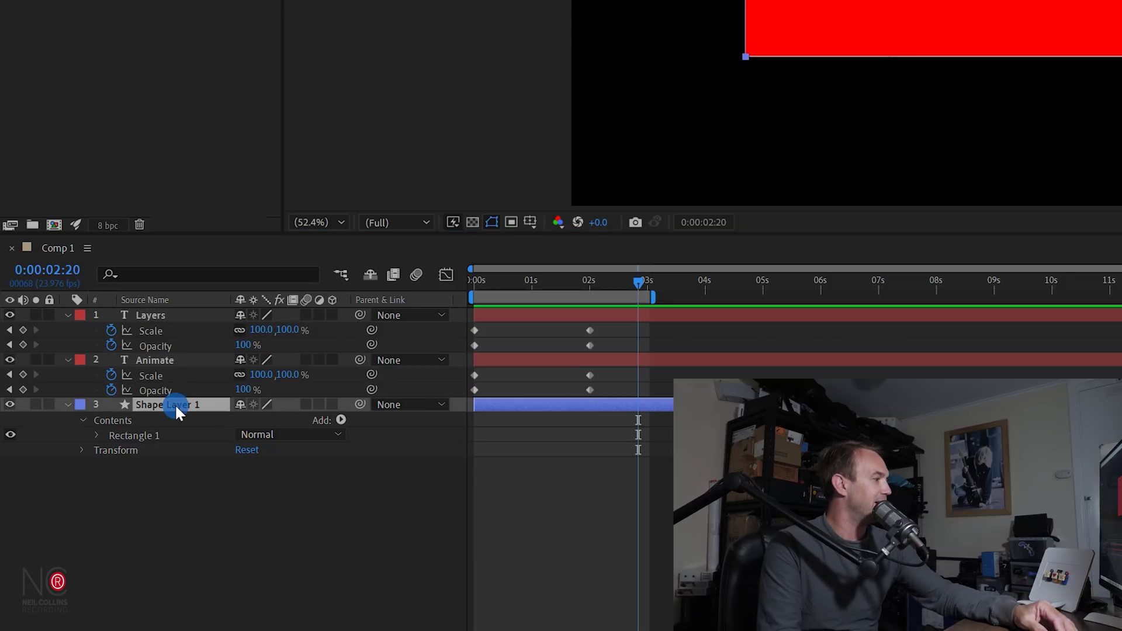
right_click(171, 404)
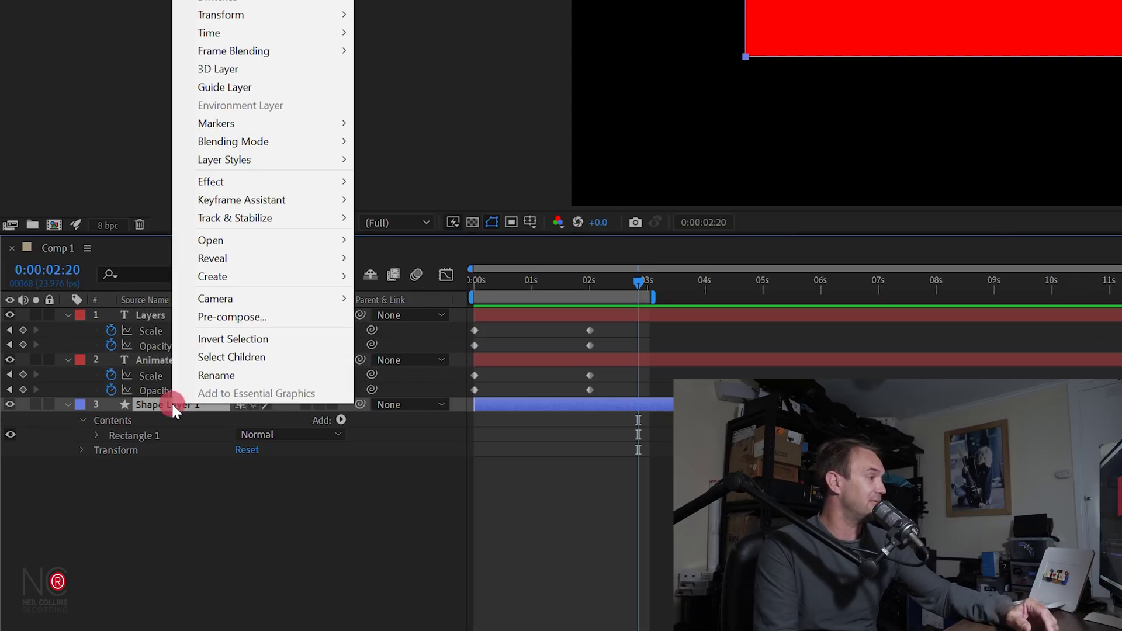
left_click(176, 376)
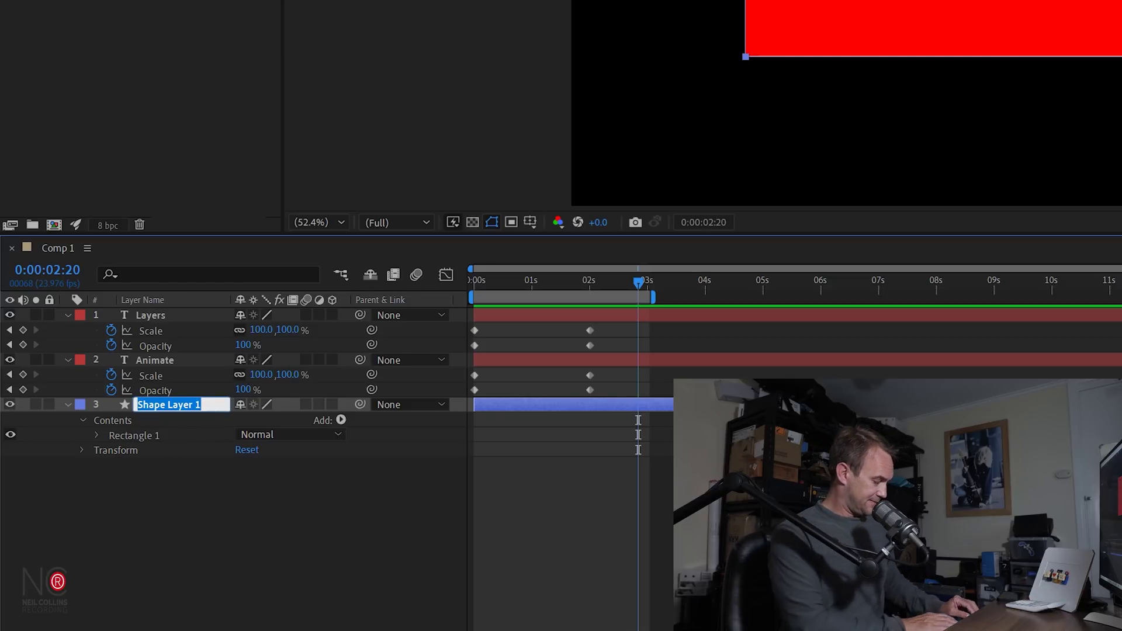
type("Background")
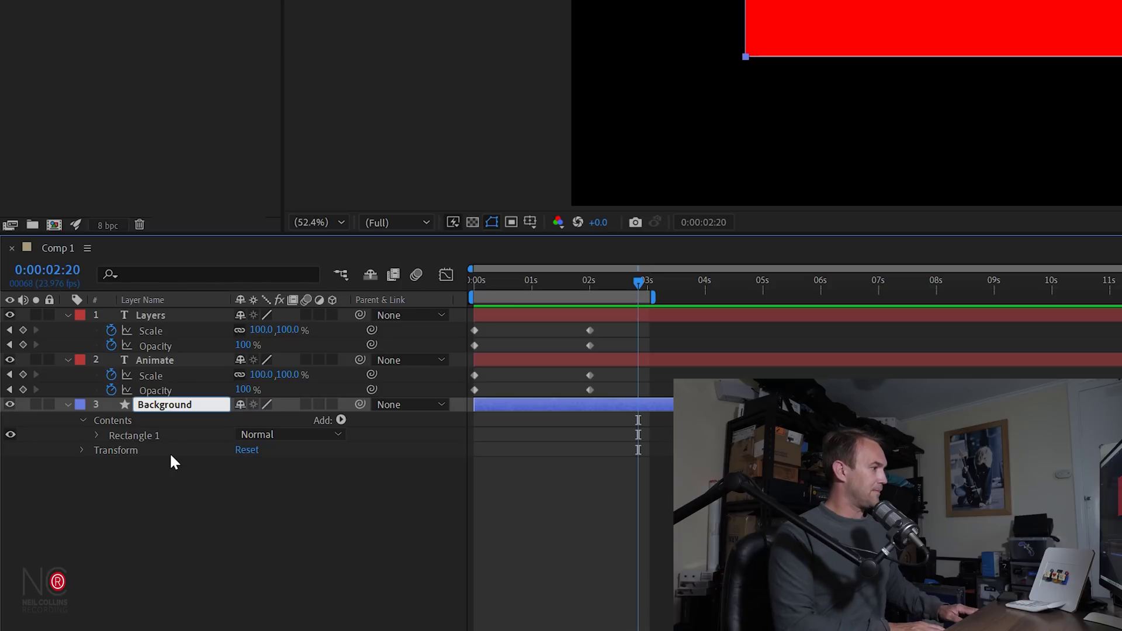
key("Return")
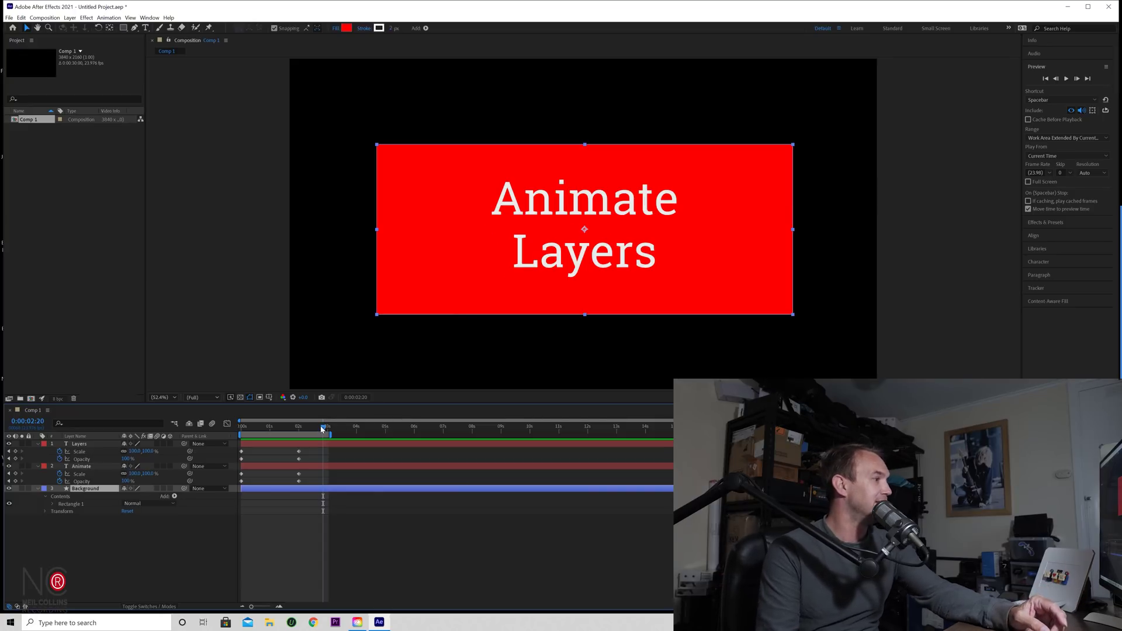
At 0 seconds, drag the Background rectangle above the frame to set its starting Position keyframe
left_click_drag(322, 429, 298, 430)
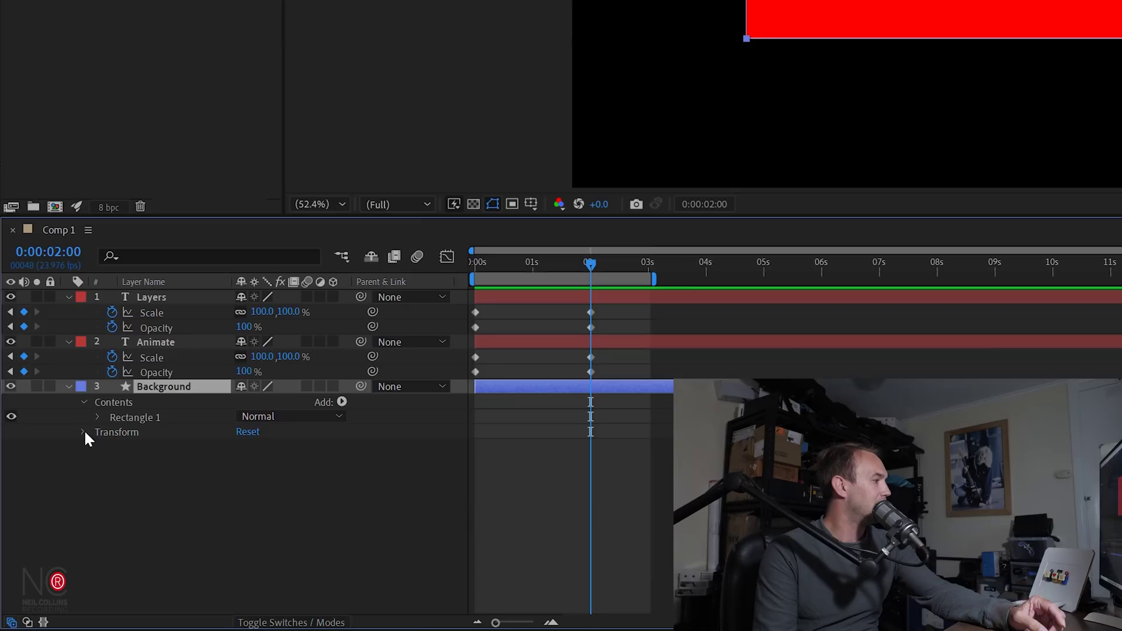
left_click(45, 512)
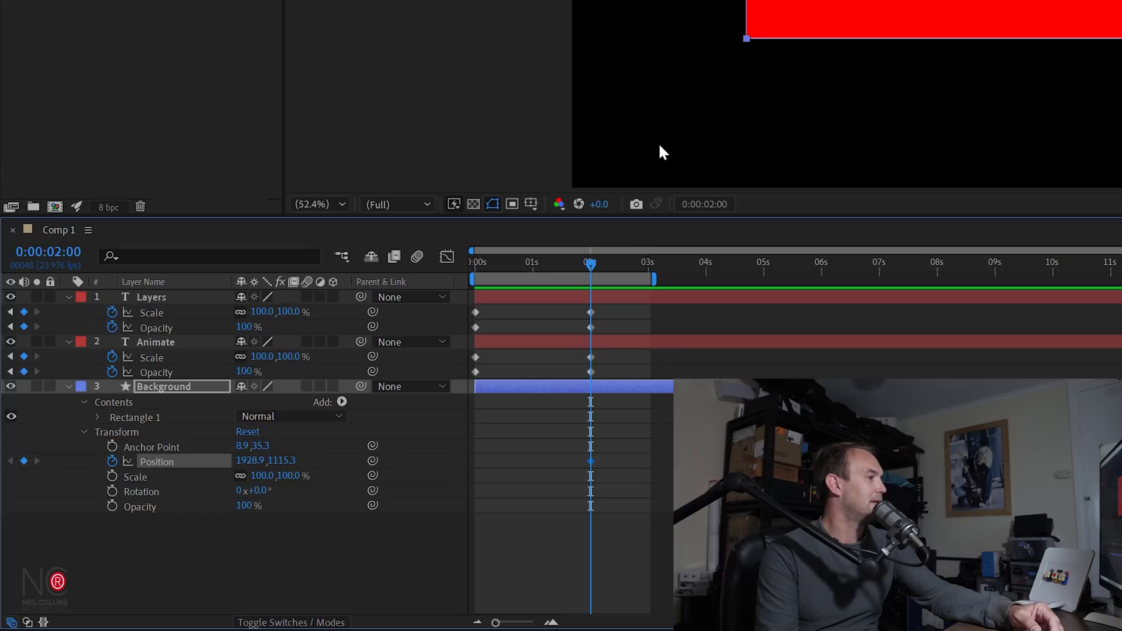
left_click_drag(587, 264, 447, 243)
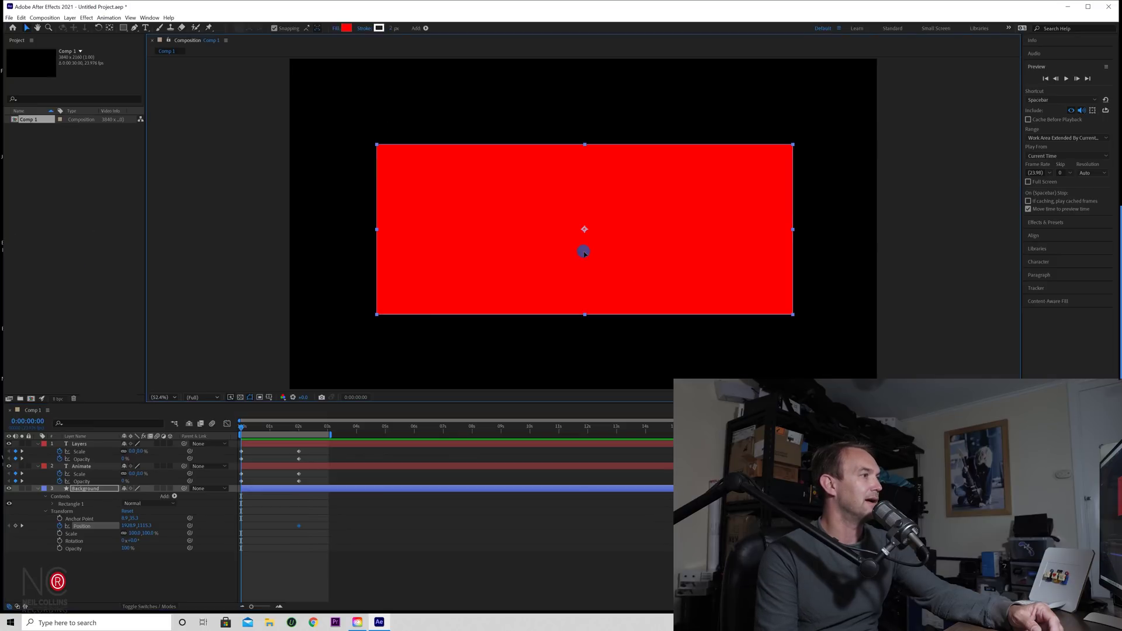
left_click_drag(584, 251, 627, 117)
key("Delete")
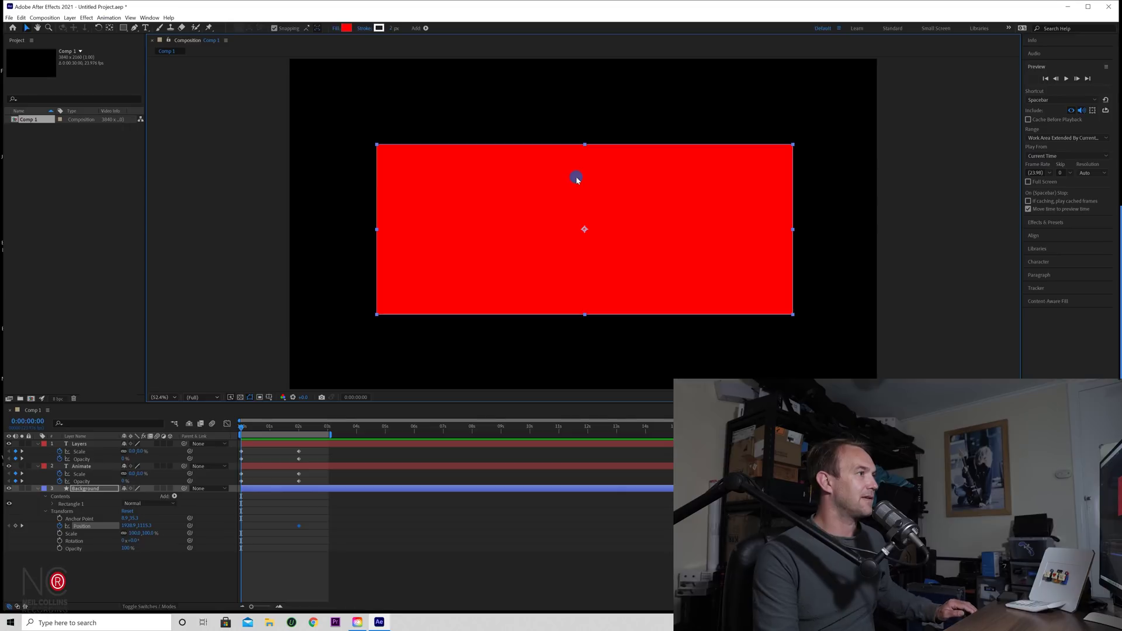
left_click_drag(579, 175, 579, 176)
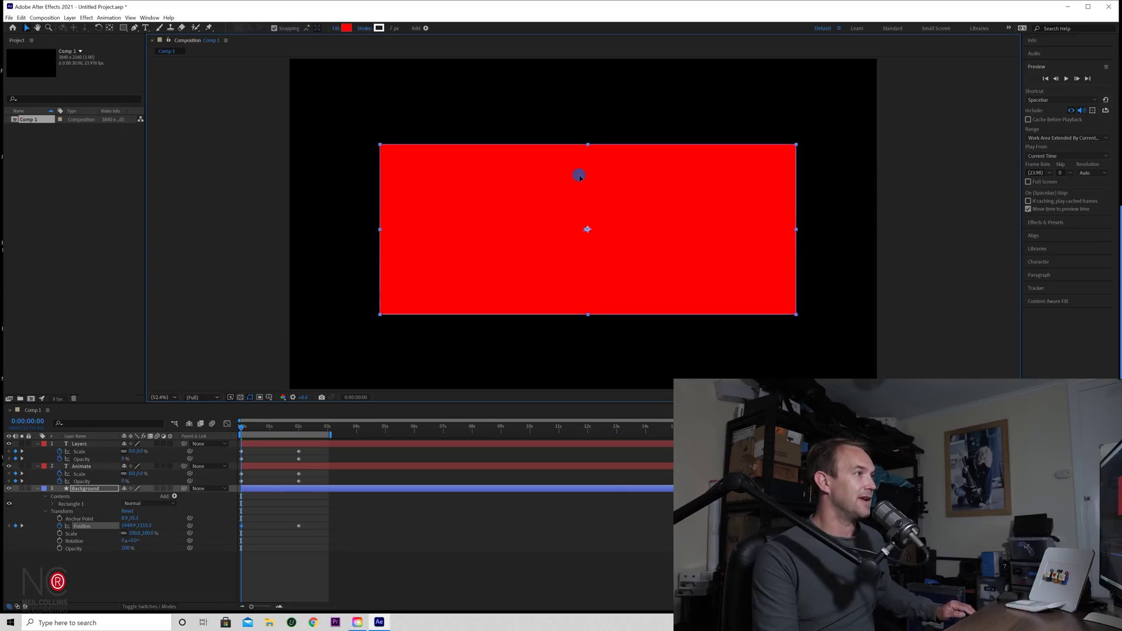
left_click_drag(580, 174, 572, 31)
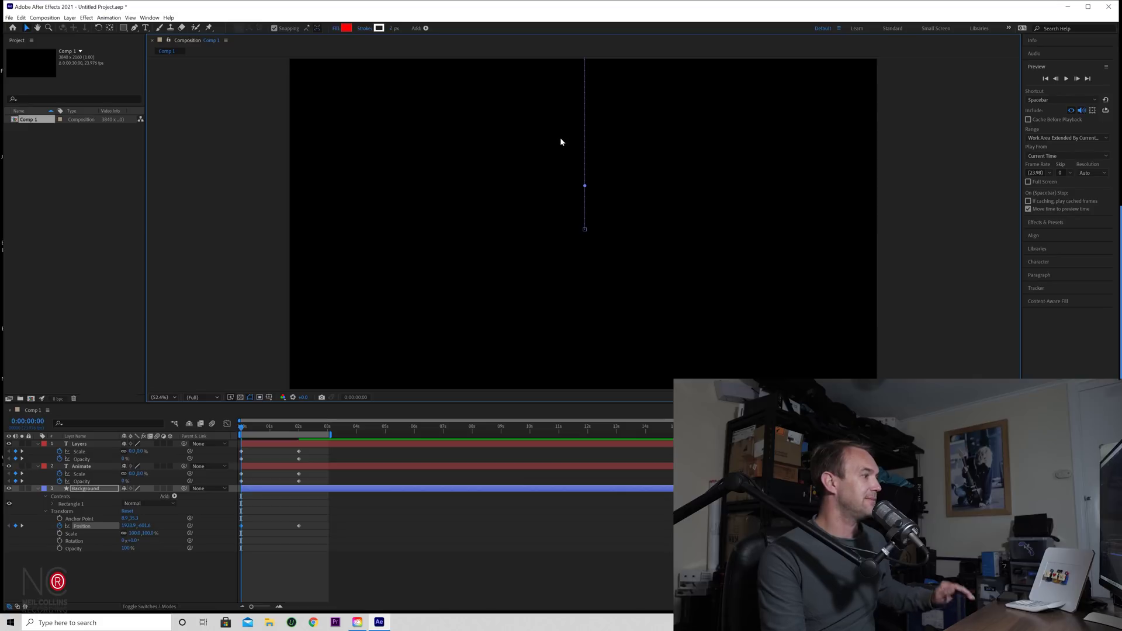
Preview the rectangle slide-down with the text scale-and-fade, then stop on the finished card
left_click(1066, 79)
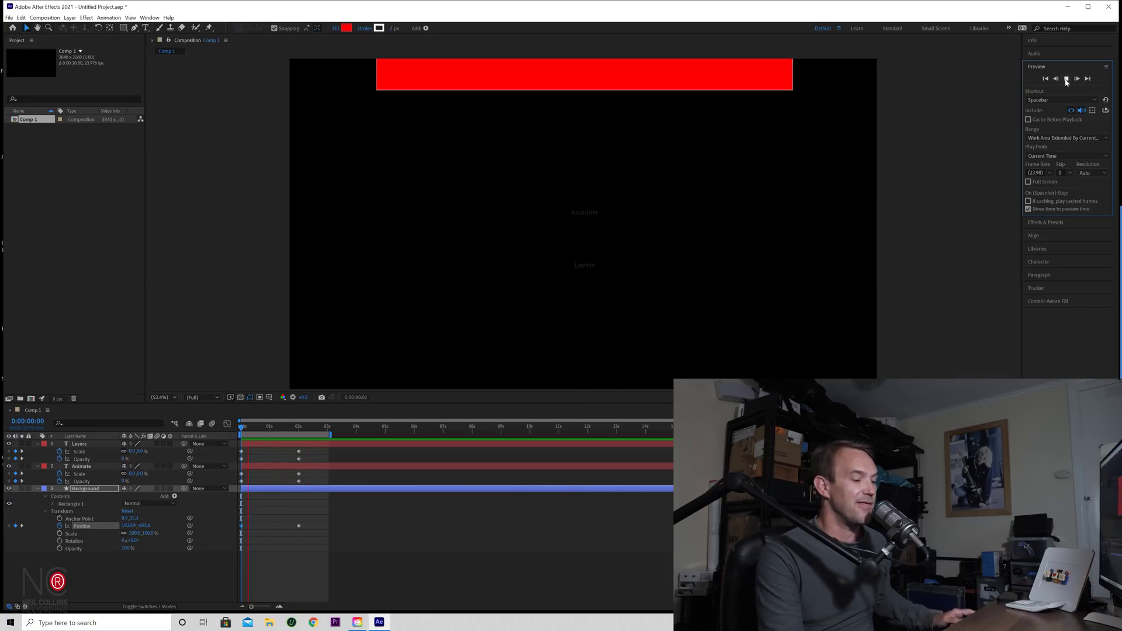
key("space")
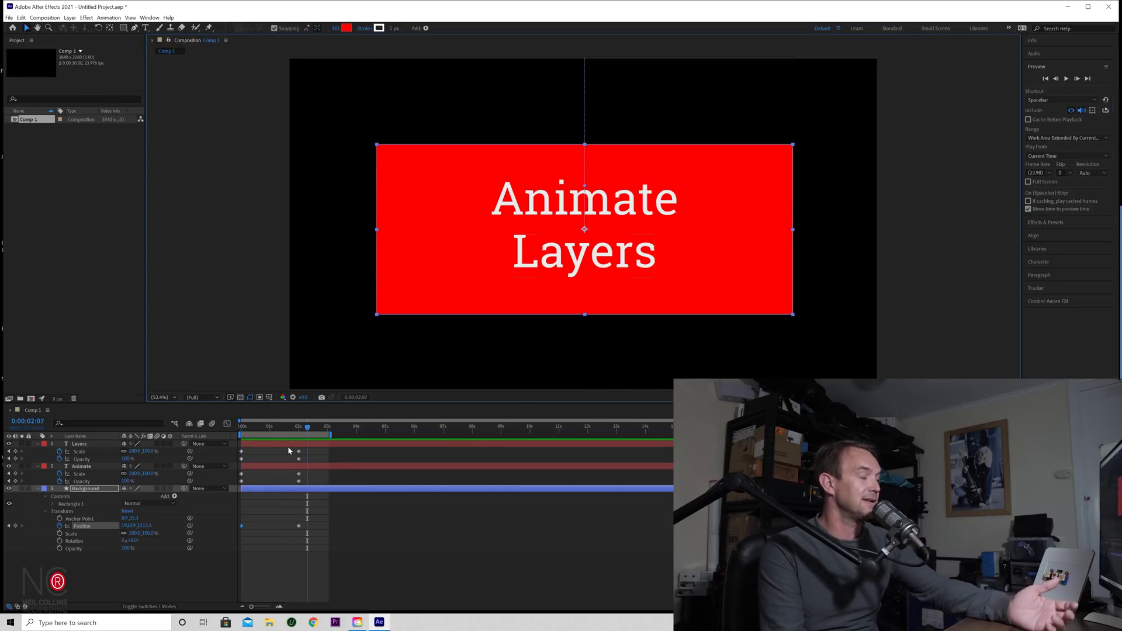
Move the 2-second end keyframes on all three layers back to 1 second
key("Page_Up")
key("Page_Up")
key("Page_Up")
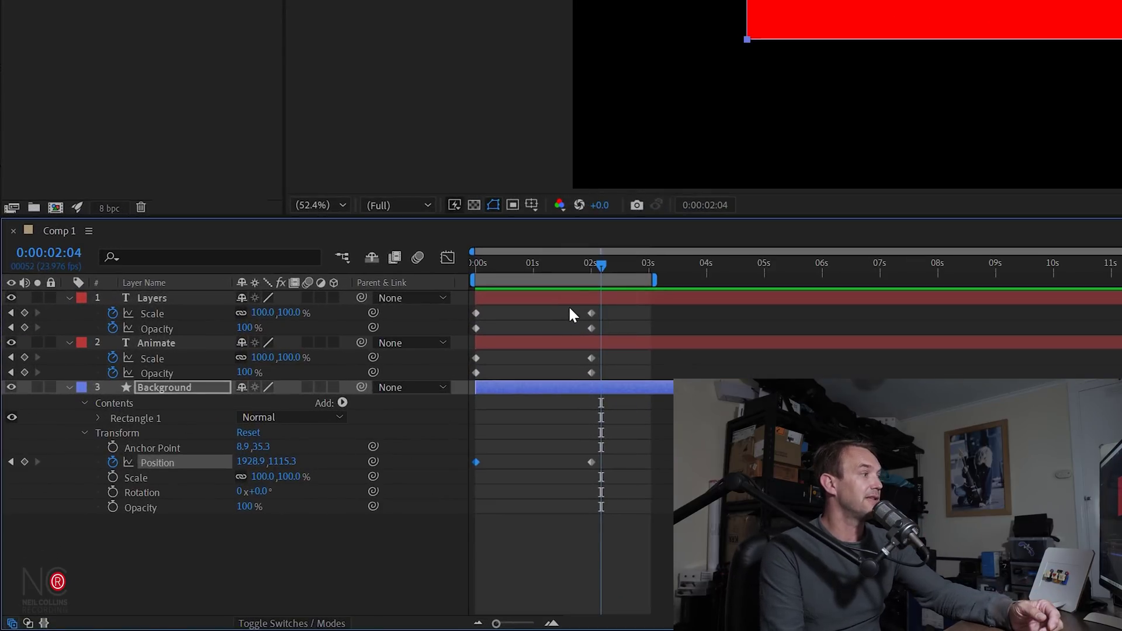
left_click(570, 309)
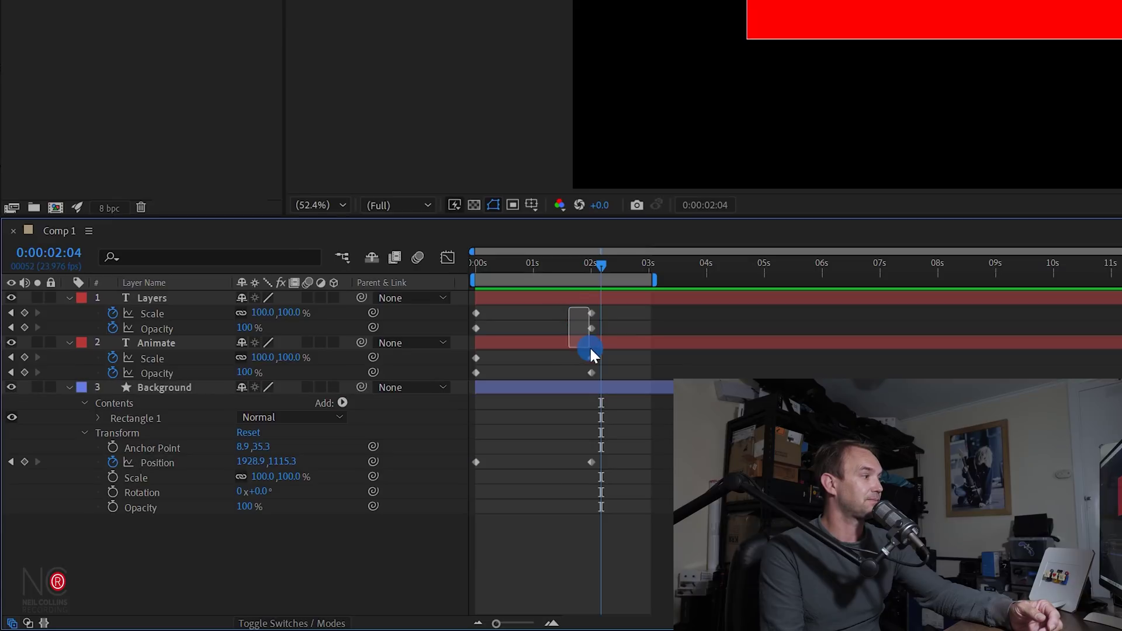
left_click_drag(590, 350, 597, 371)
left_click_drag(593, 445, 531, 463)
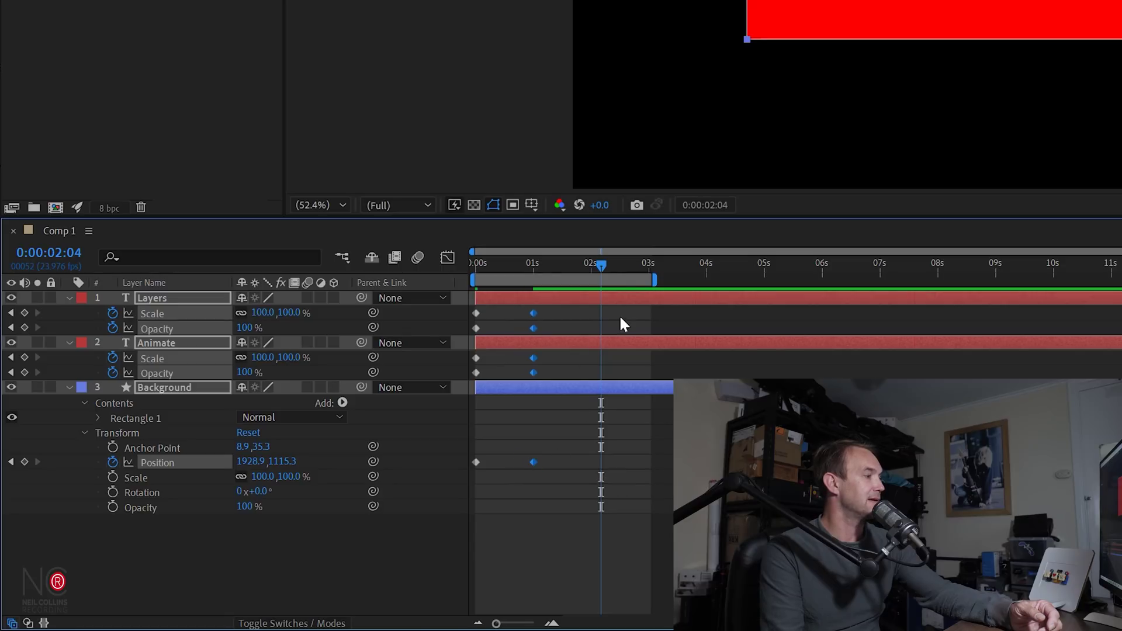
End the work area at 0:00:01:23 and preview the shortened animation
left_click(589, 250)
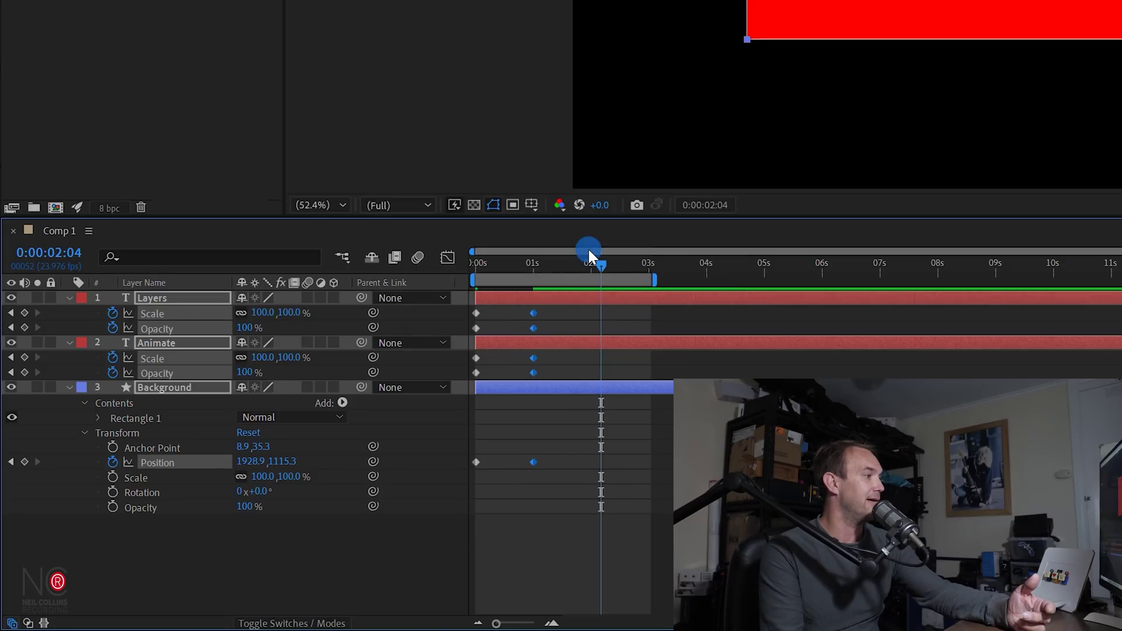
left_click_drag(604, 263, 593, 267)
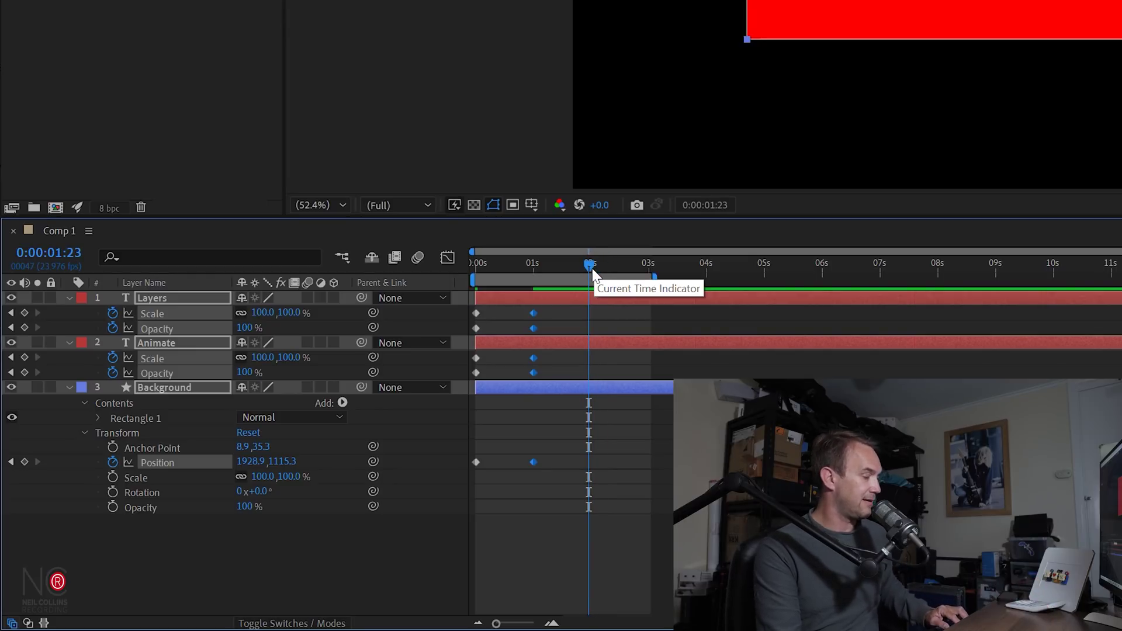
key("n")
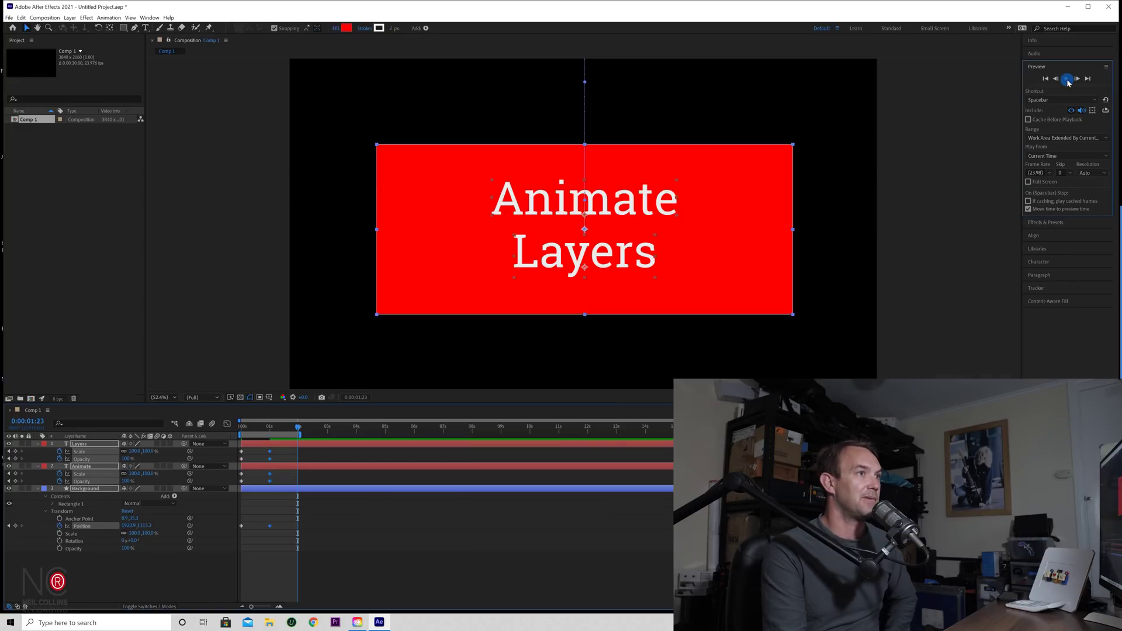
key("space")
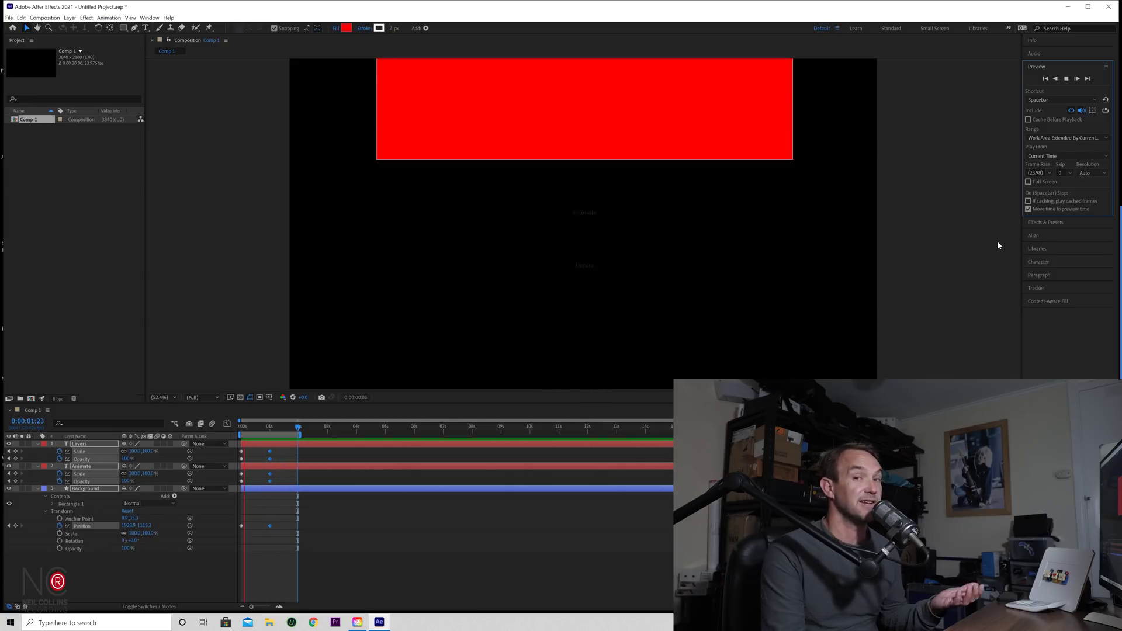
key("space")
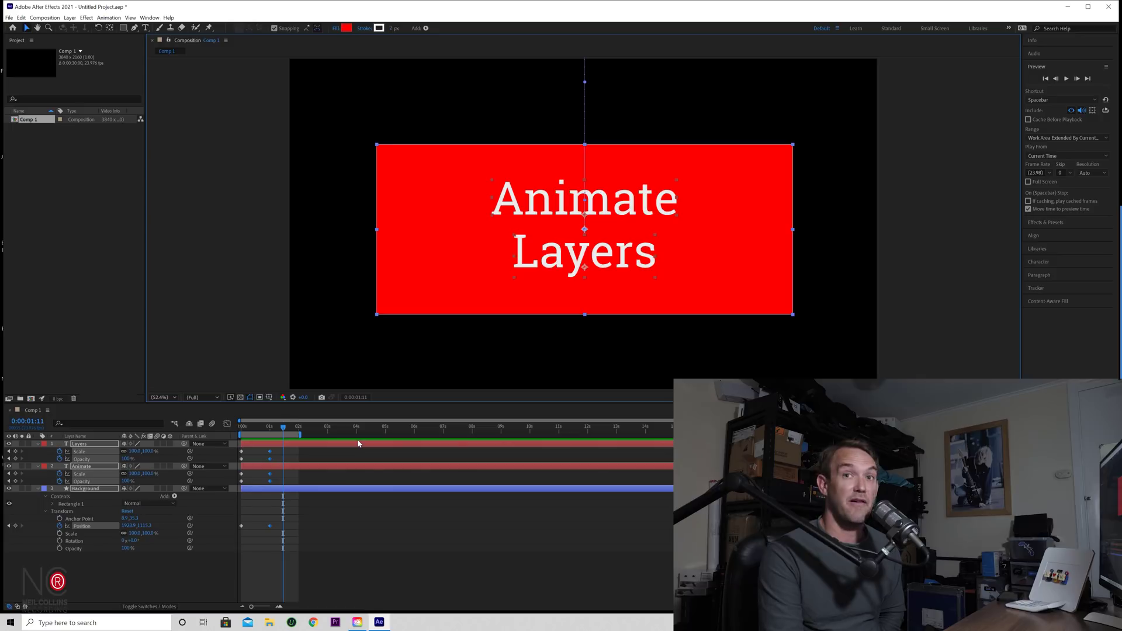
left_click(261, 431)
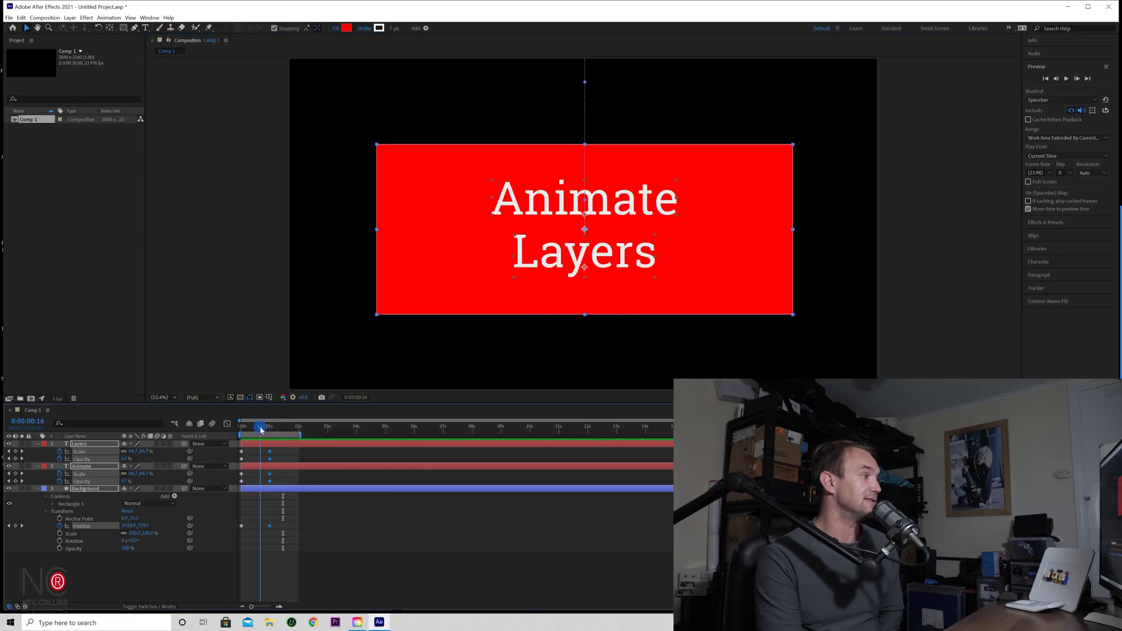
left_click_drag(262, 429, 268, 430)
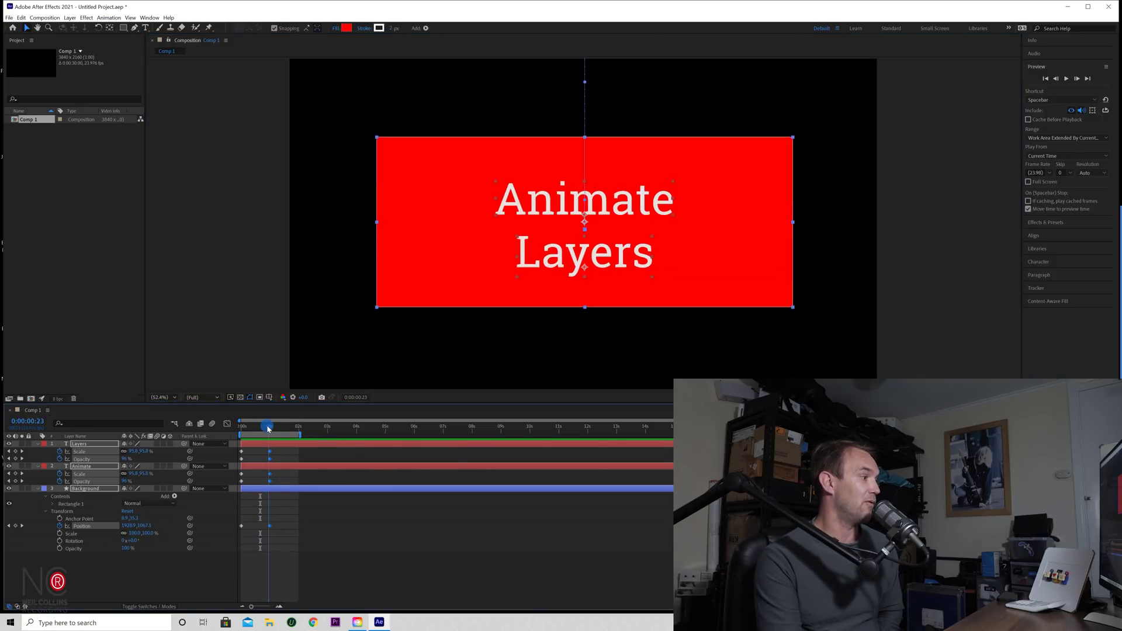
left_click_drag(269, 430, 255, 435)
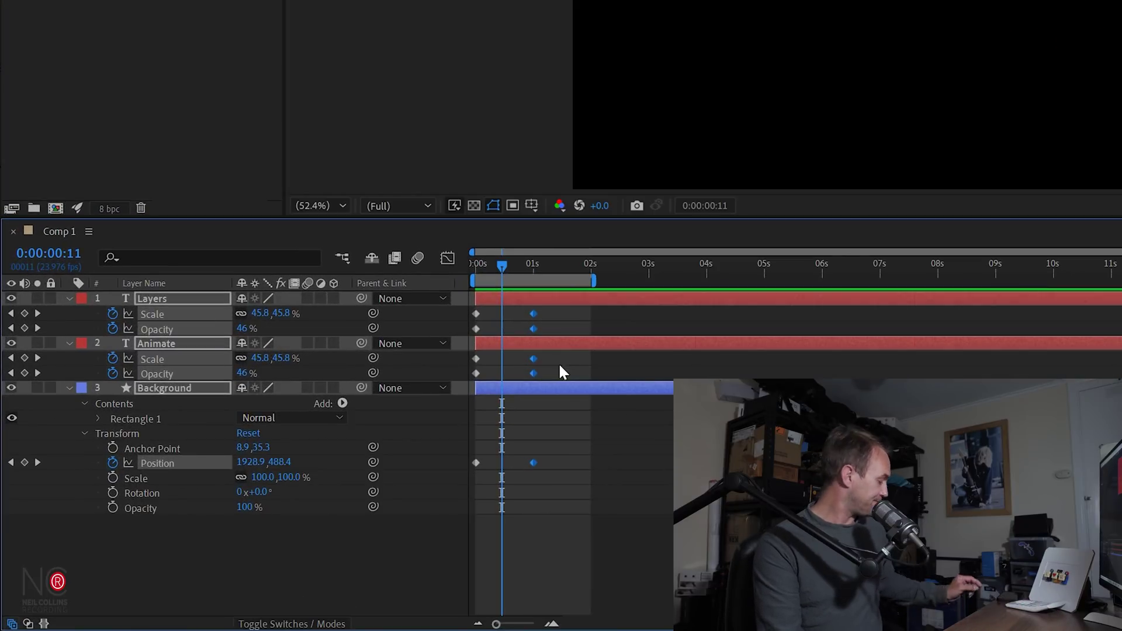
key("k")
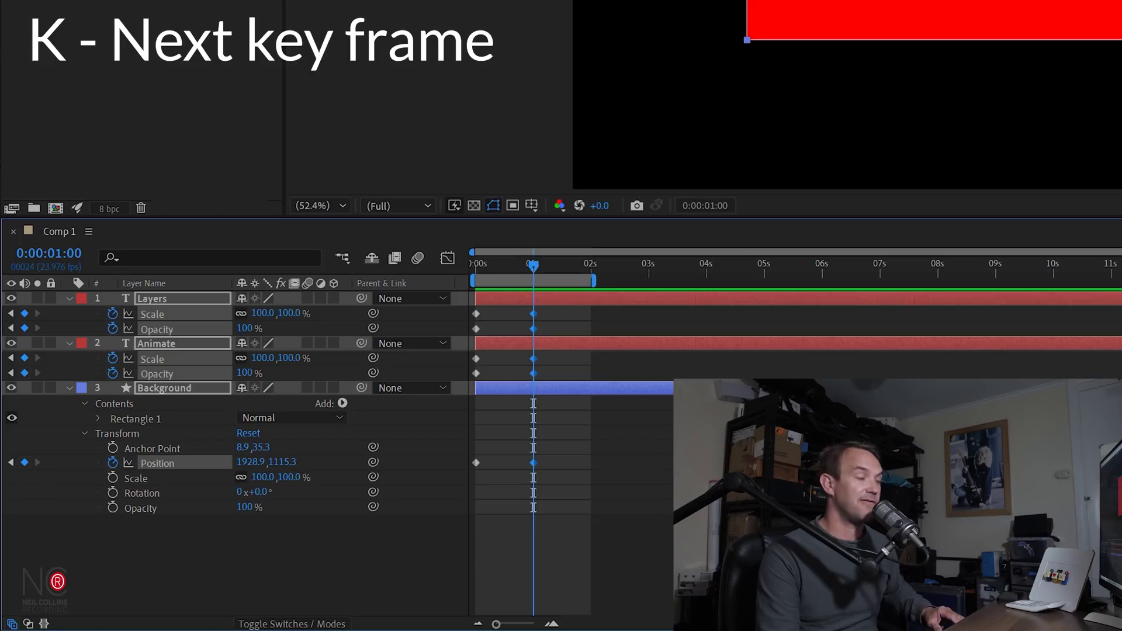
key("j")
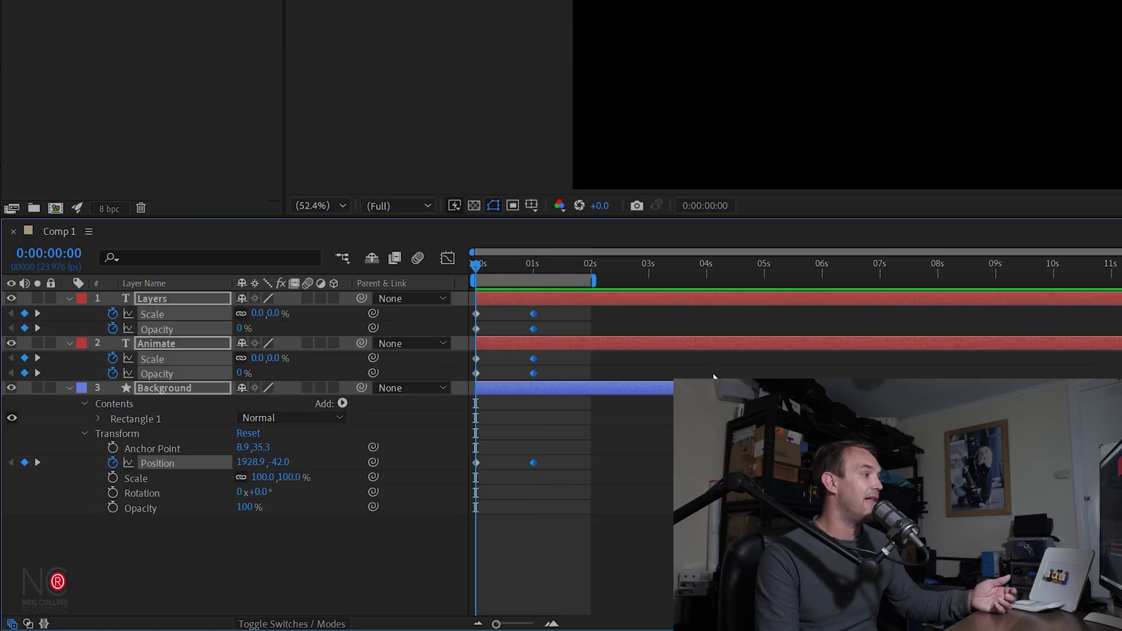
mouse_move(476, 462)
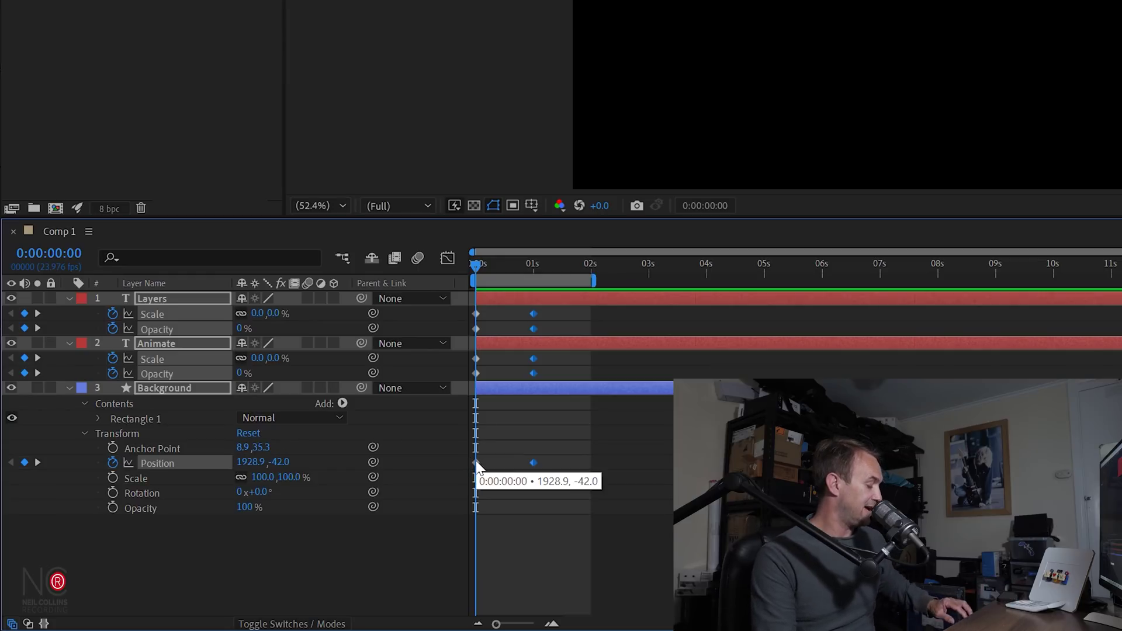
key("k")
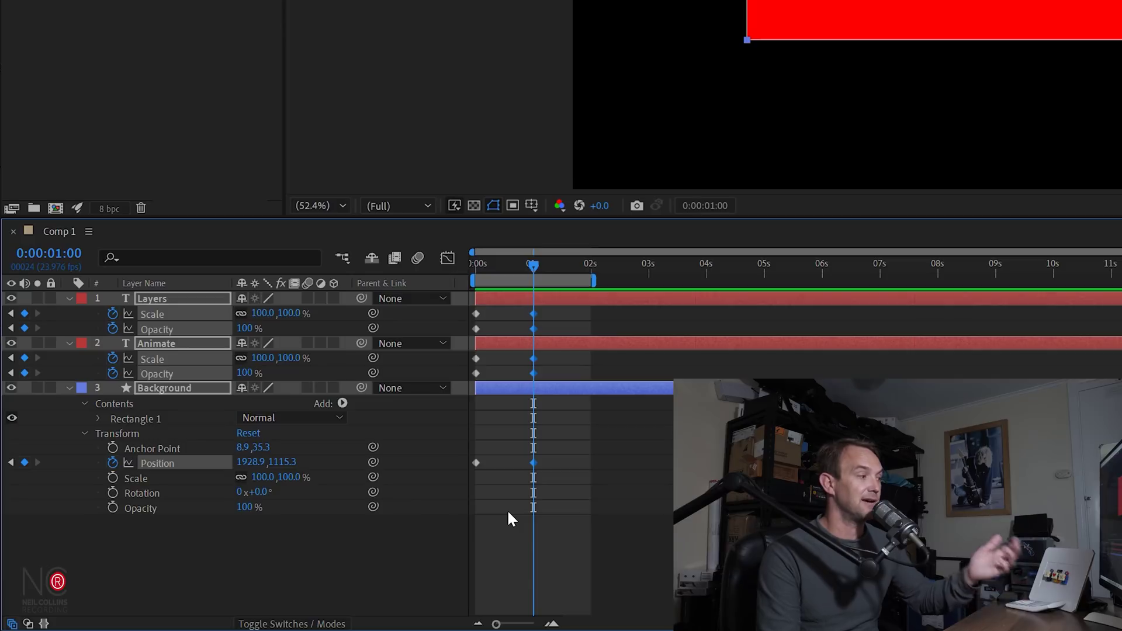
key("space")
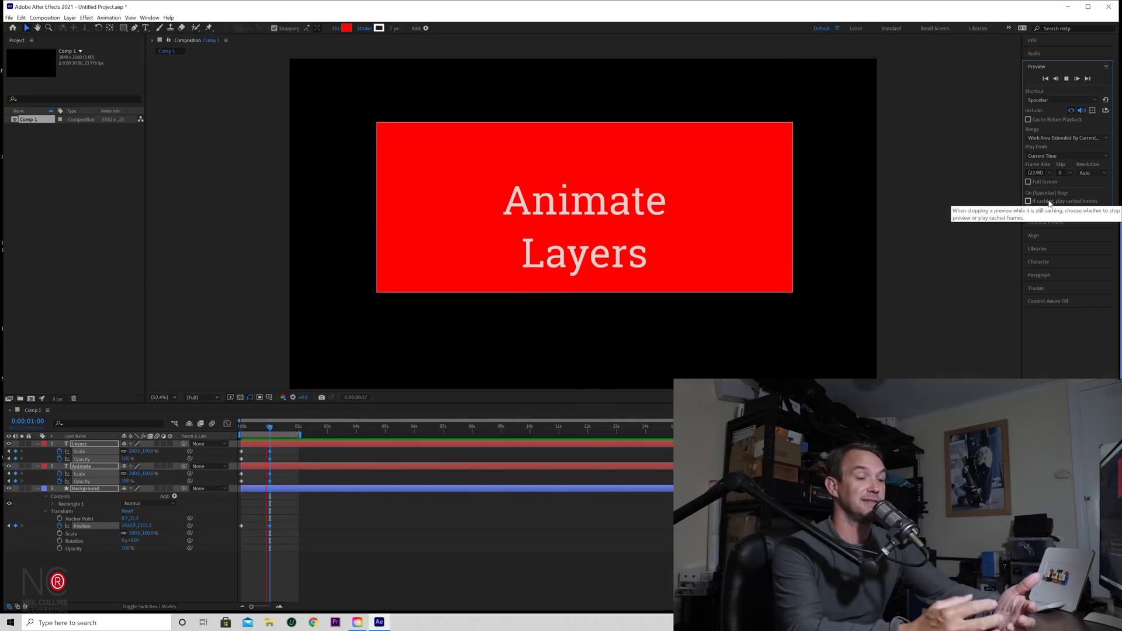